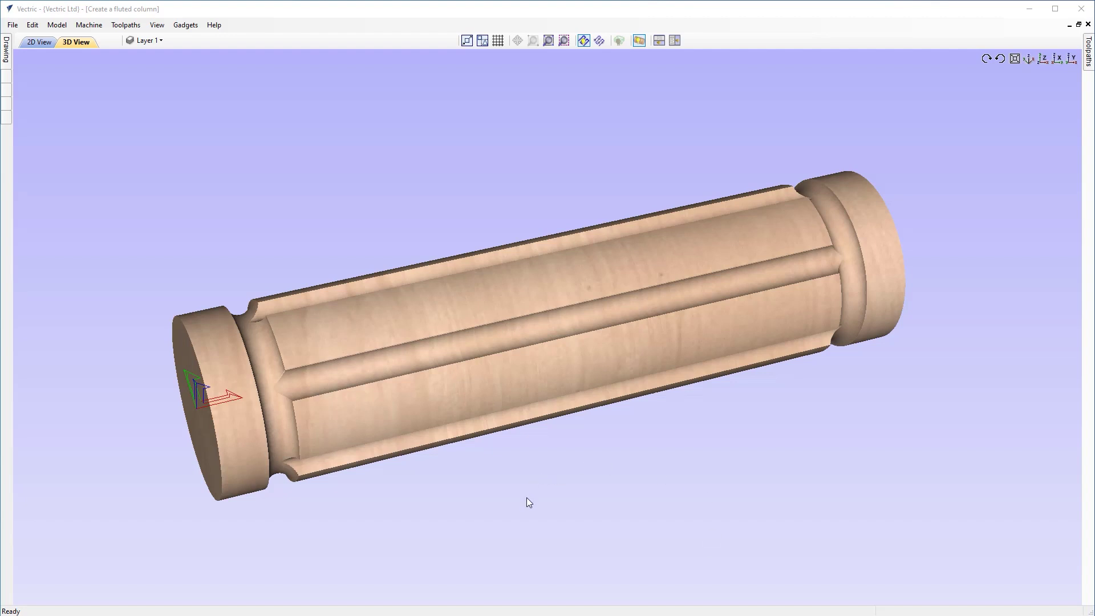
Close the fluted column project and create a new file with the rotary job type
left_click(12, 25)
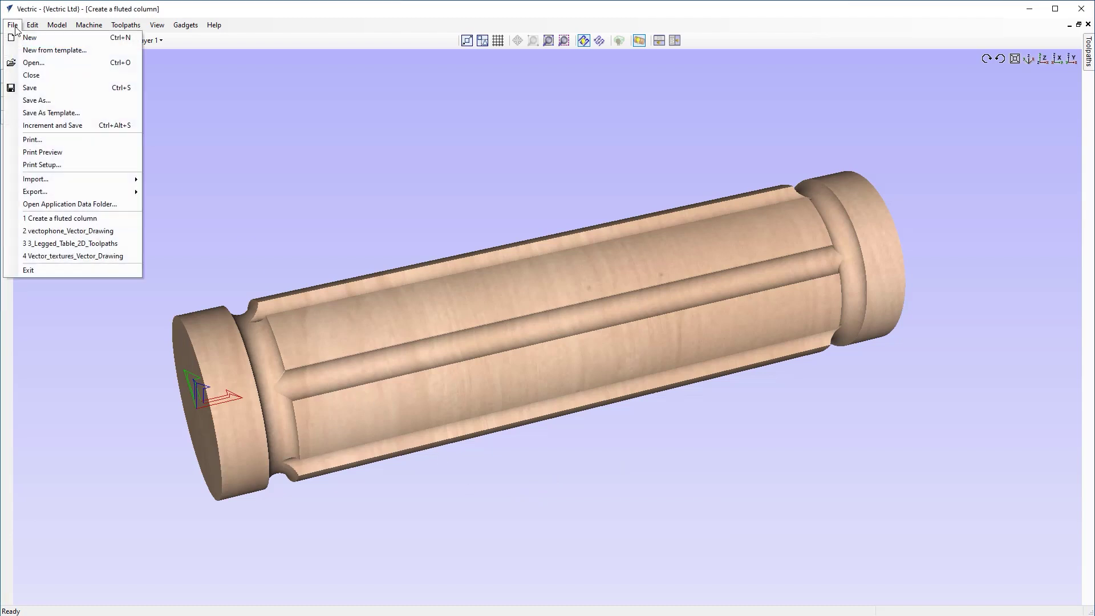
left_click(53, 81)
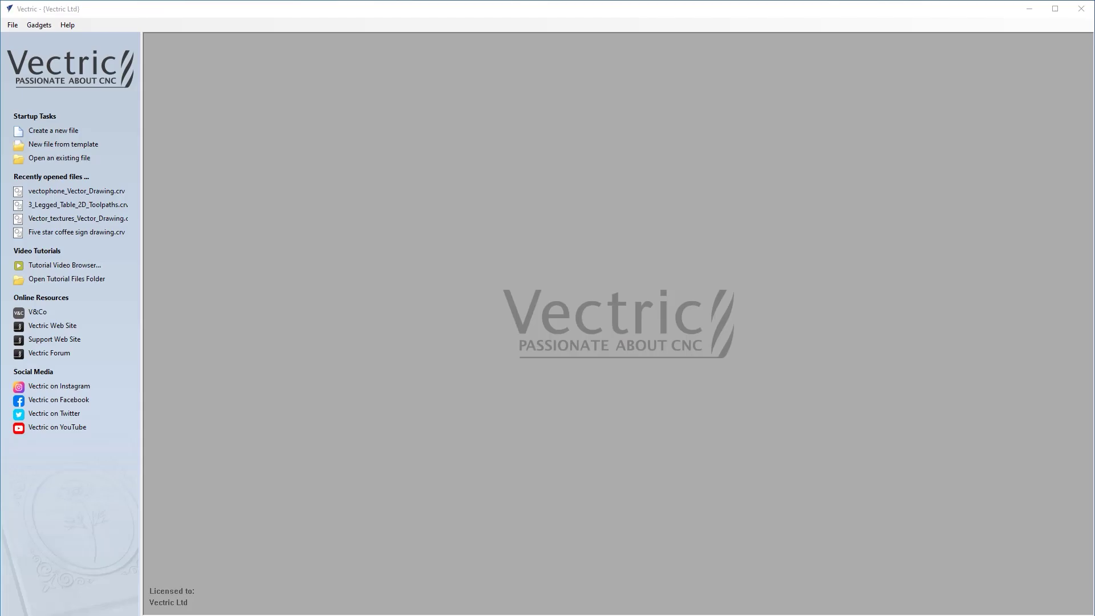
left_click(77, 131)
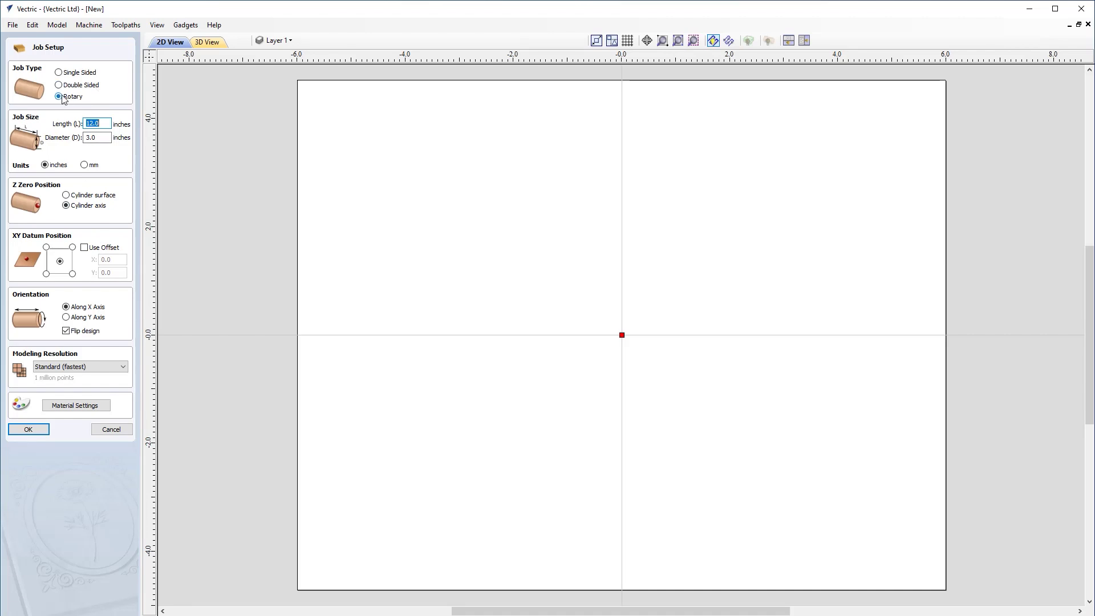
Set up the job 12 inches long, 3 inches in diameter, lower-left XY datum, oriented along the X axis, with Very High modeling resolution
left_click(104, 126)
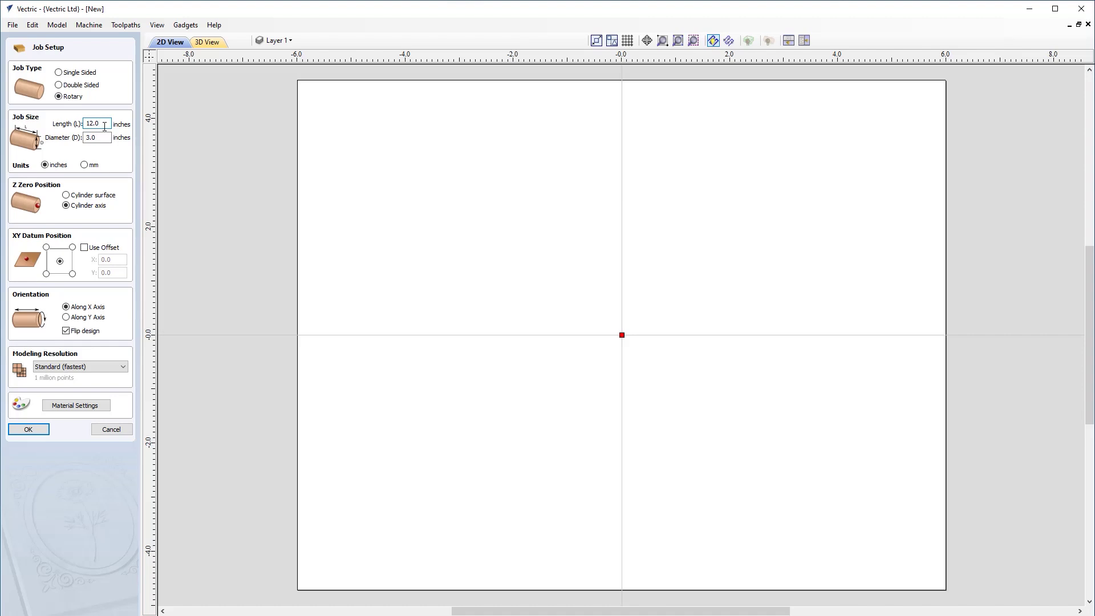
left_click(103, 139)
left_click(47, 274)
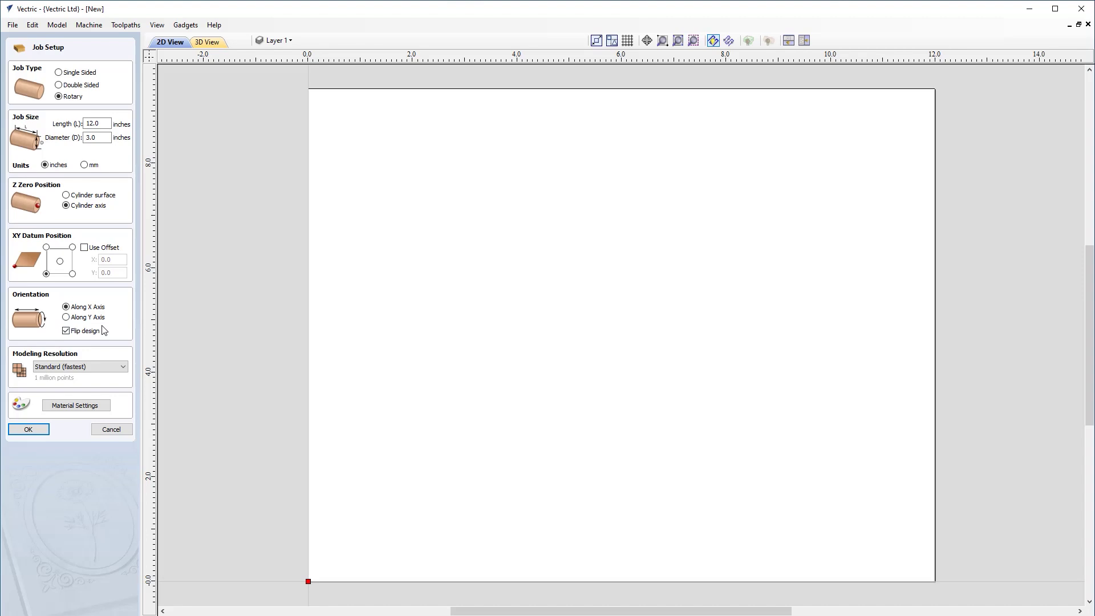
left_click(67, 317)
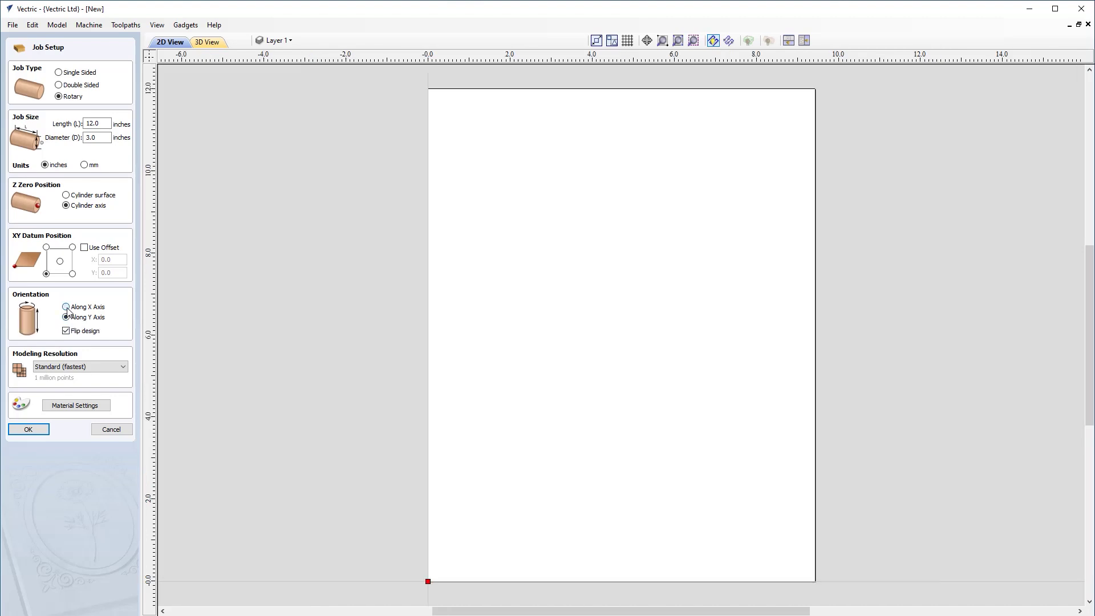
left_click(67, 308)
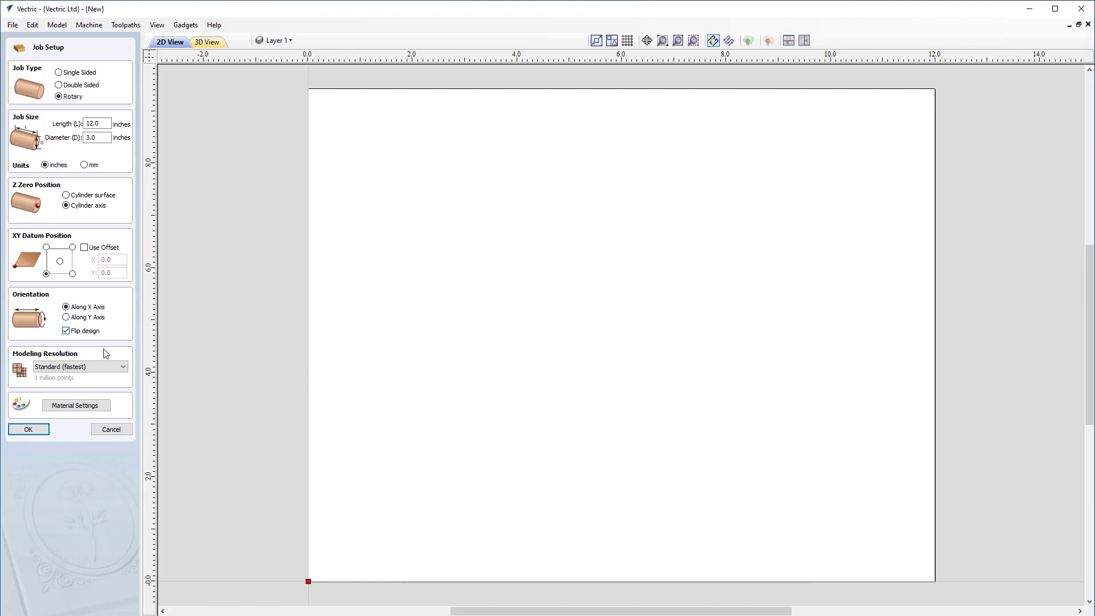
left_click(99, 368)
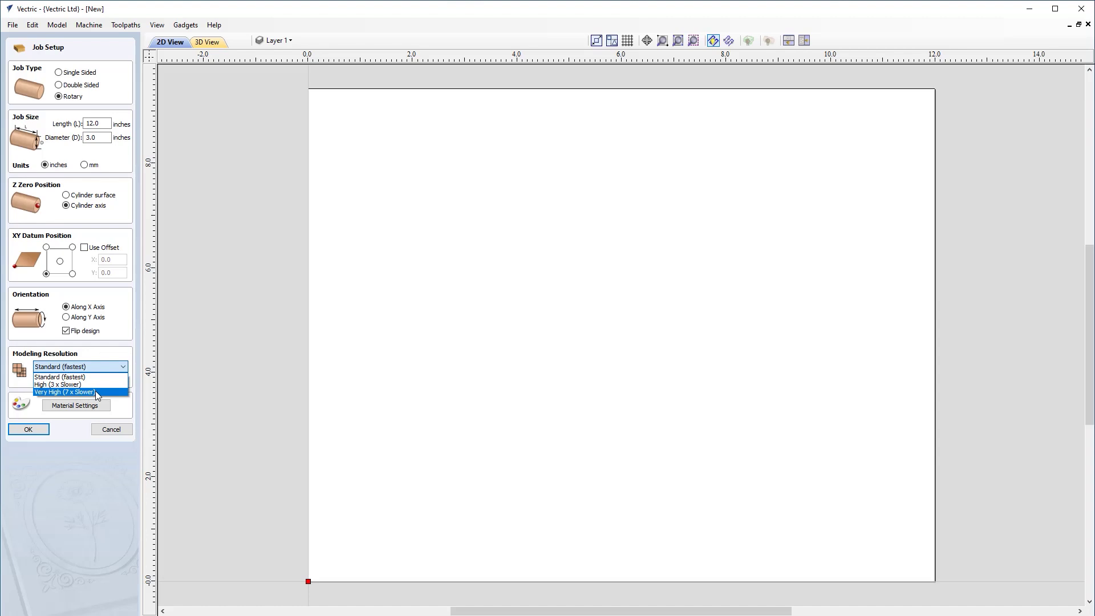
left_click(94, 392)
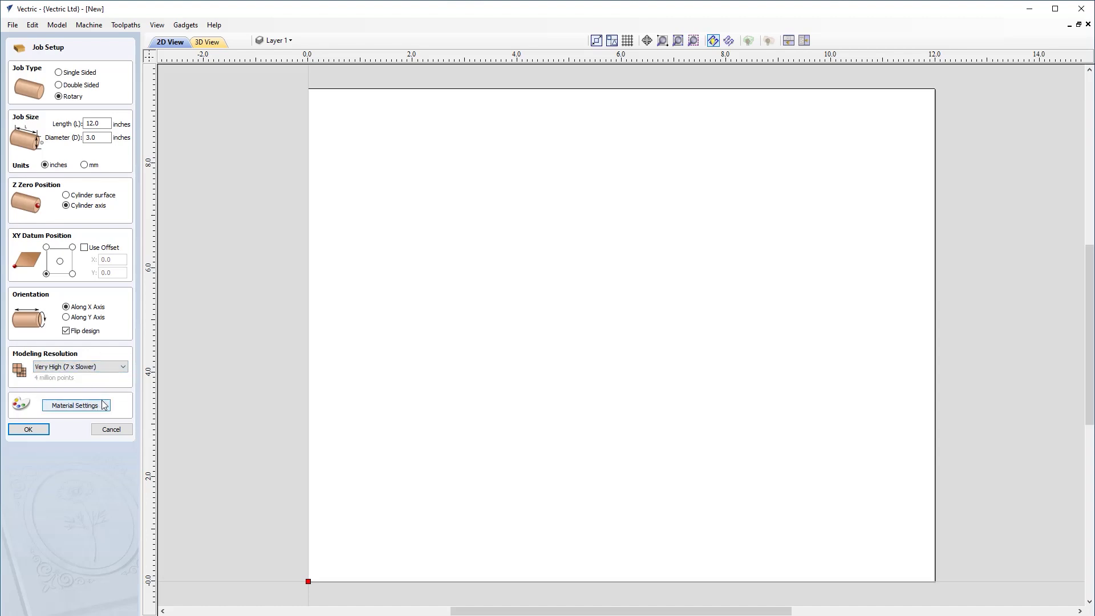
left_click(30, 429)
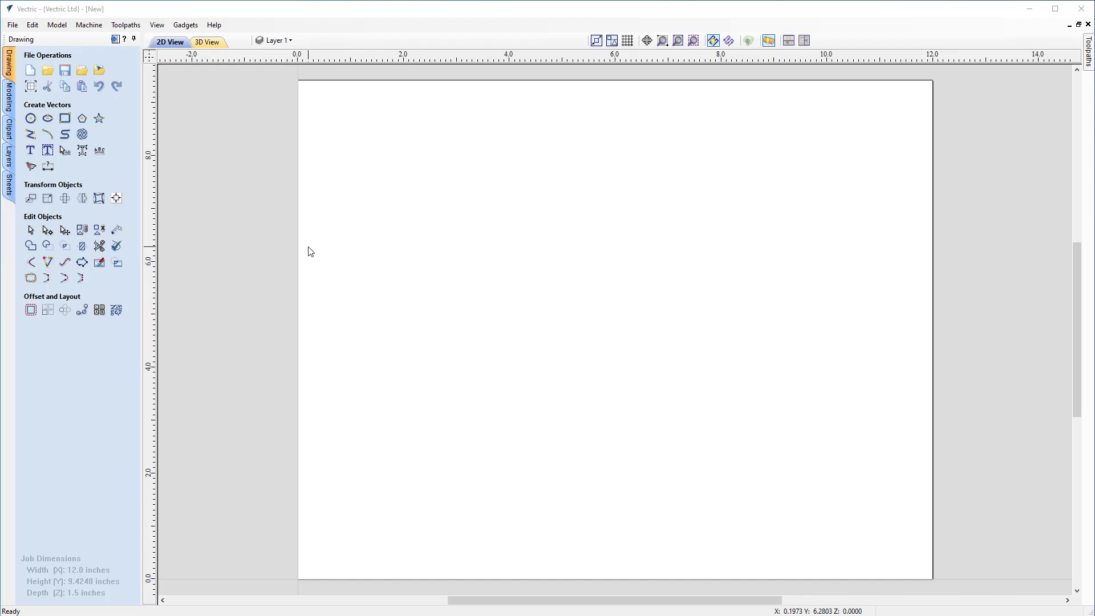
Generate a wrapped Fluting Layout with 6 flutes, 1-inch offsets from start and end, and coves at both ends
left_click(186, 25)
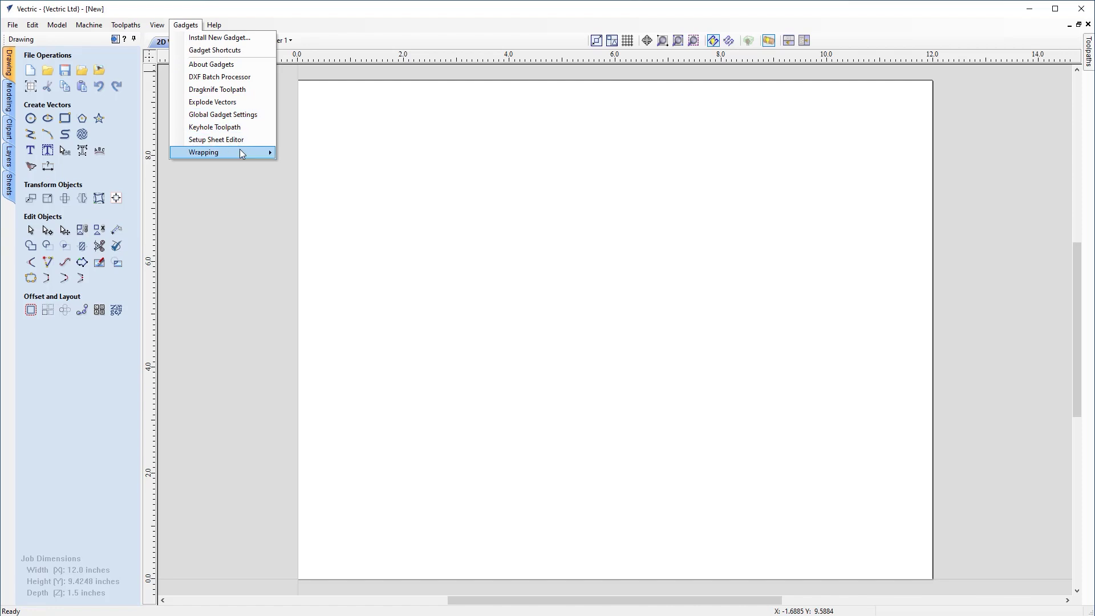
mouse_move(240, 153)
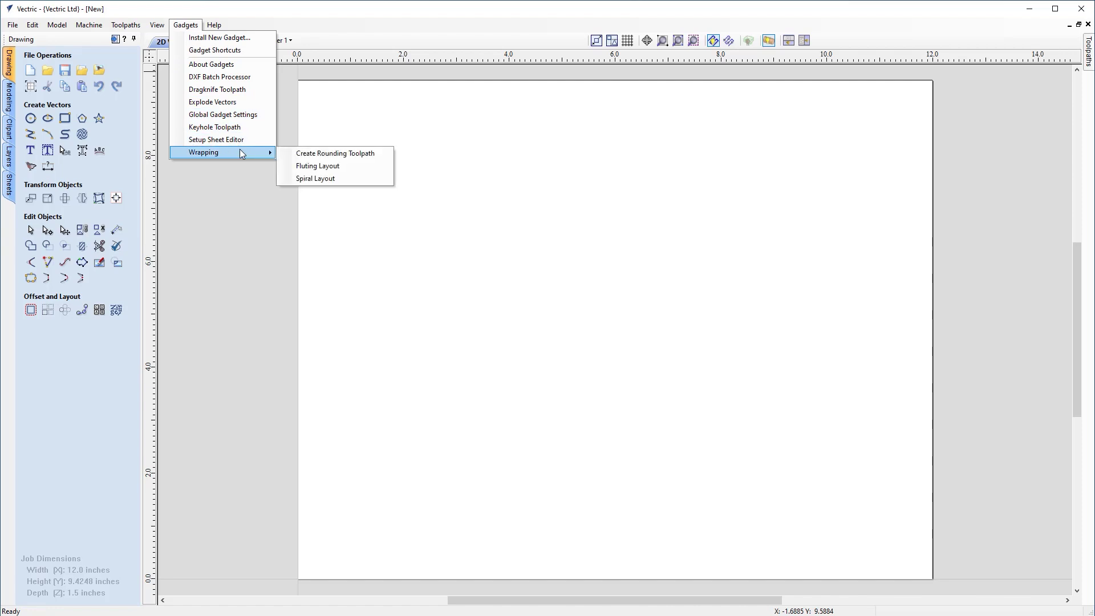
left_click(309, 169)
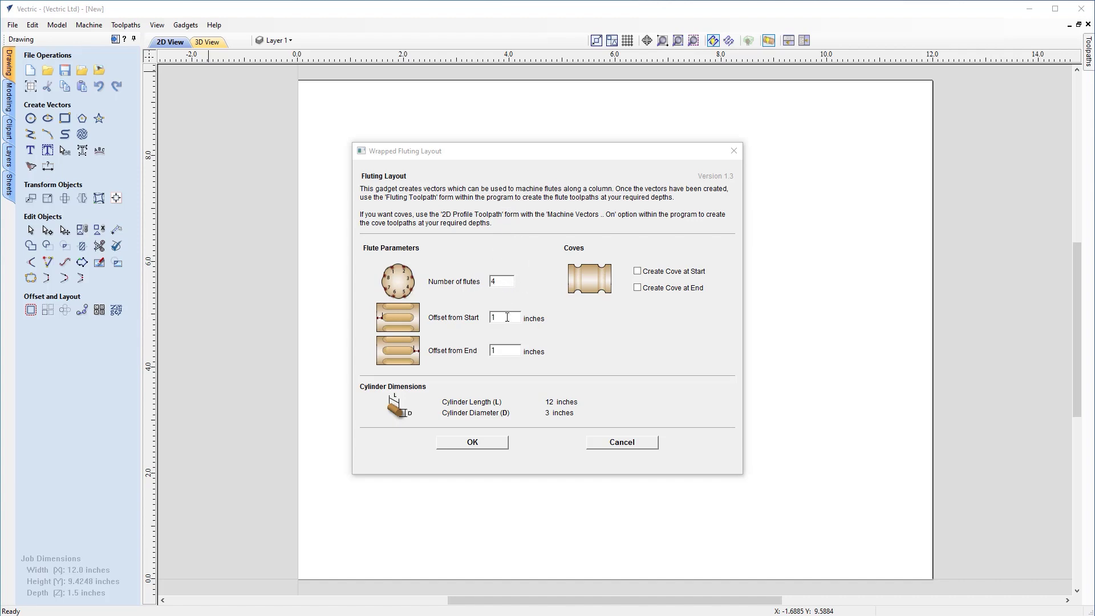
left_click(508, 318)
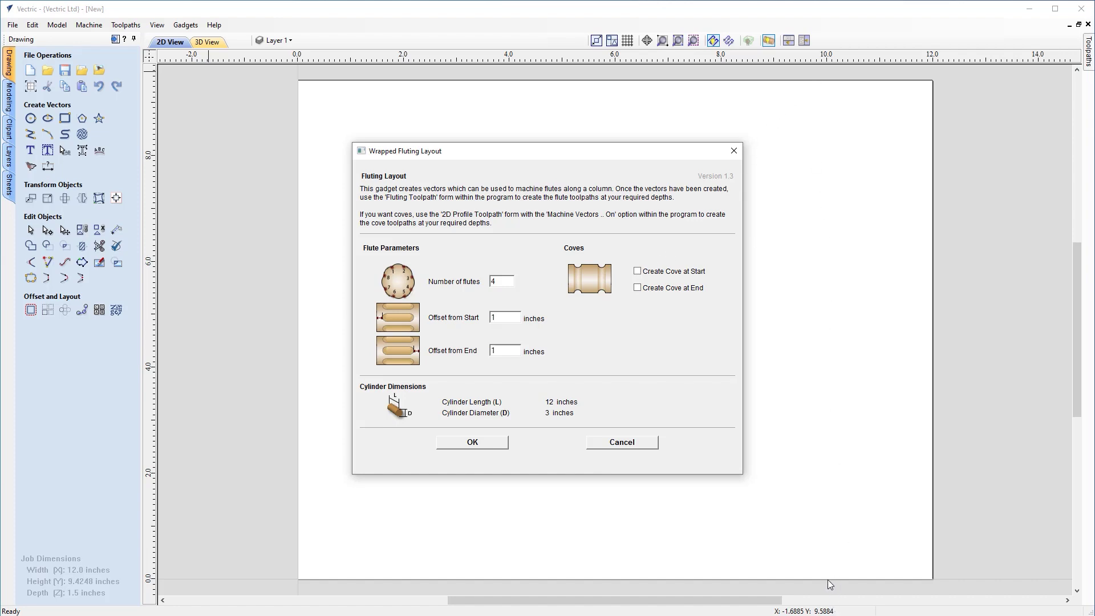
left_click(637, 272)
left_click(637, 288)
double_click(507, 284)
type("6")
left_click(473, 443)
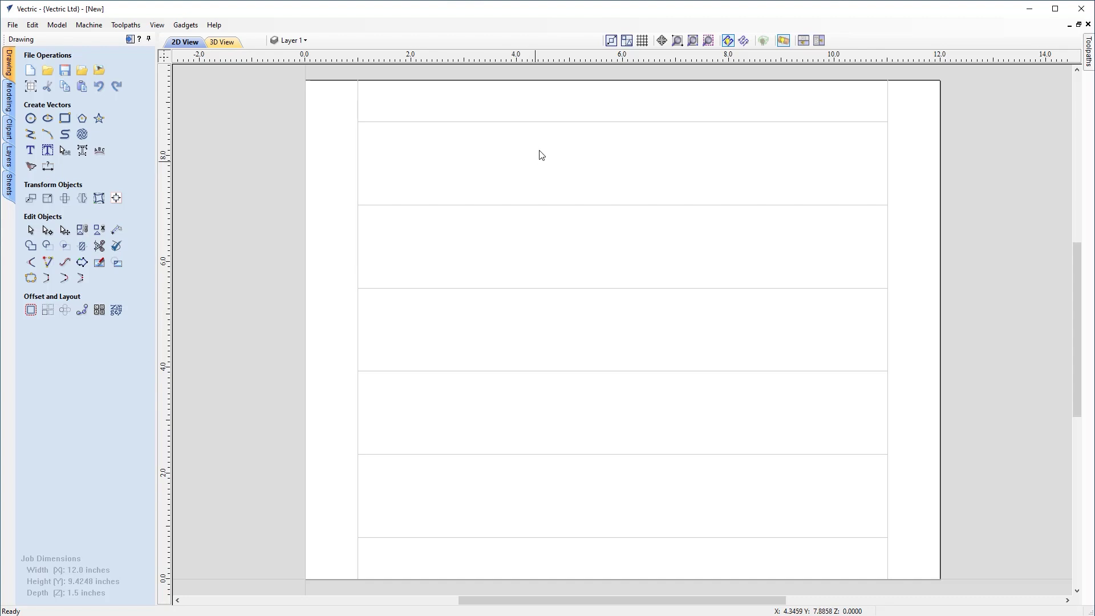
Select the fluting vectors and the cove vectors in turn to inspect each group, leaving nothing selected
left_click(556, 122)
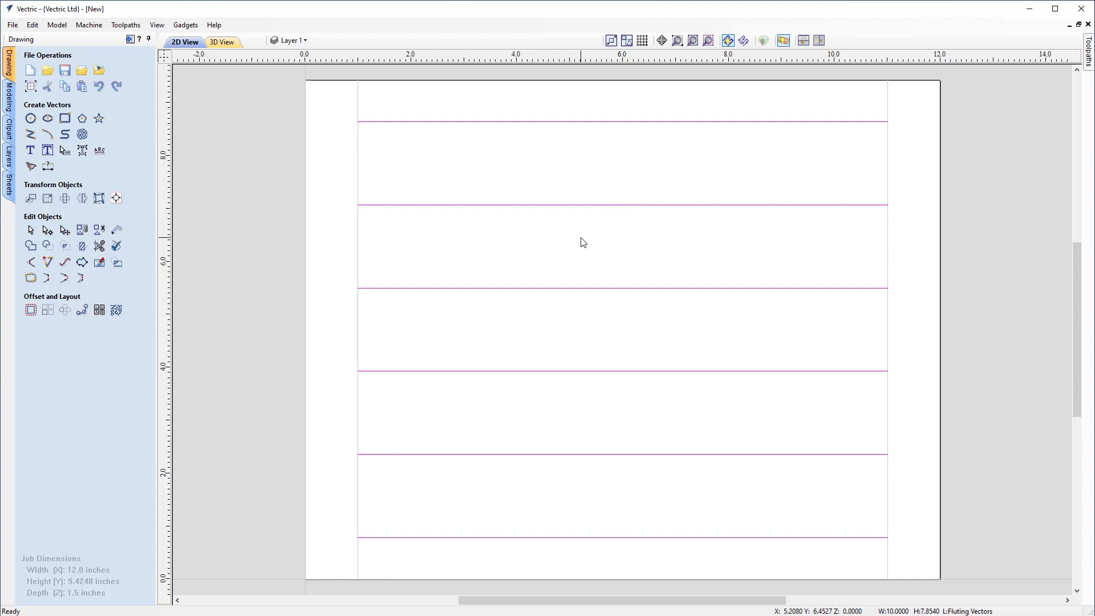
key("Escape")
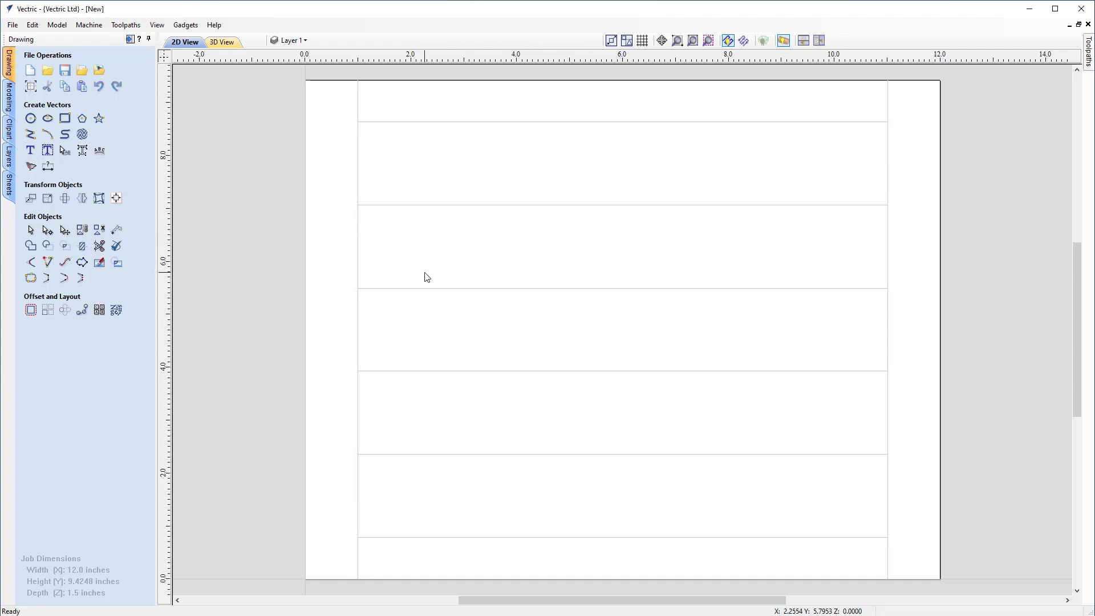
left_click(360, 258)
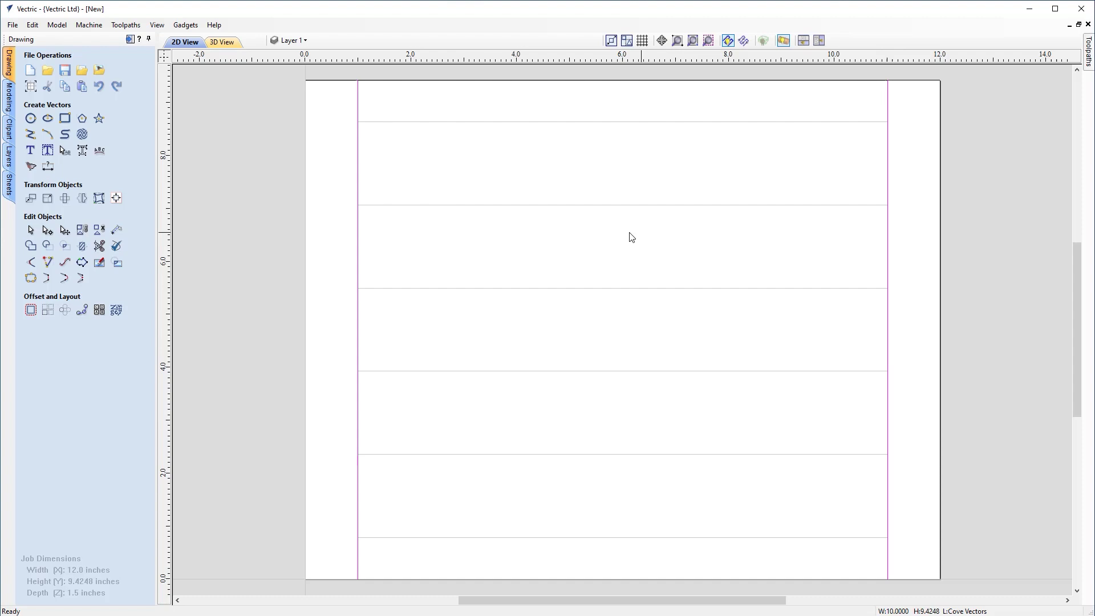
left_click(541, 253)
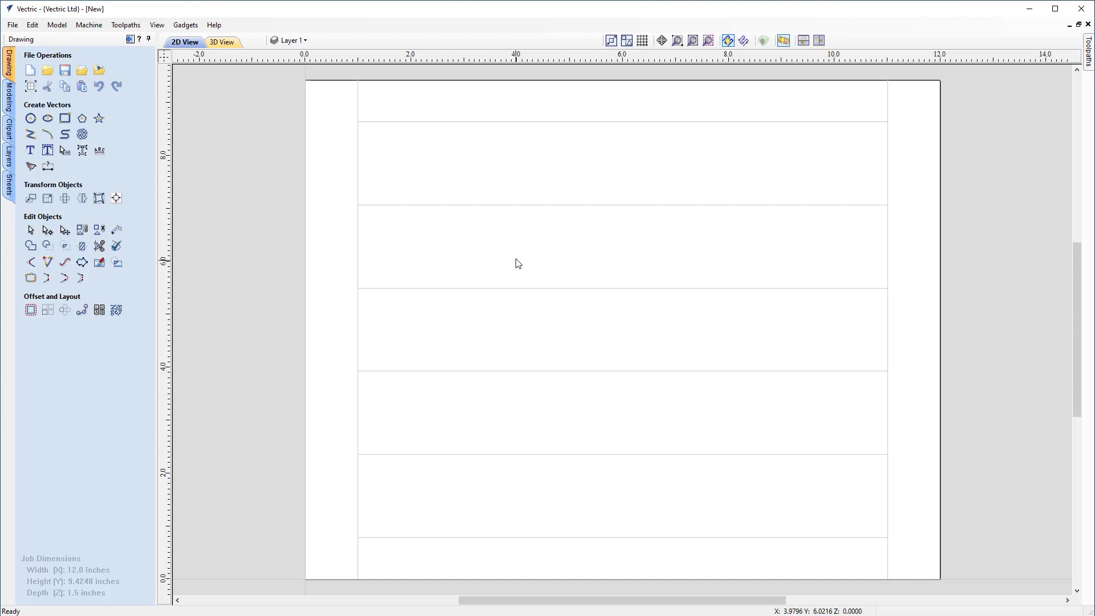
Check the Fluting Vectors and Cove Vectors layers by turning each one's visibility off and back on
left_click(306, 41)
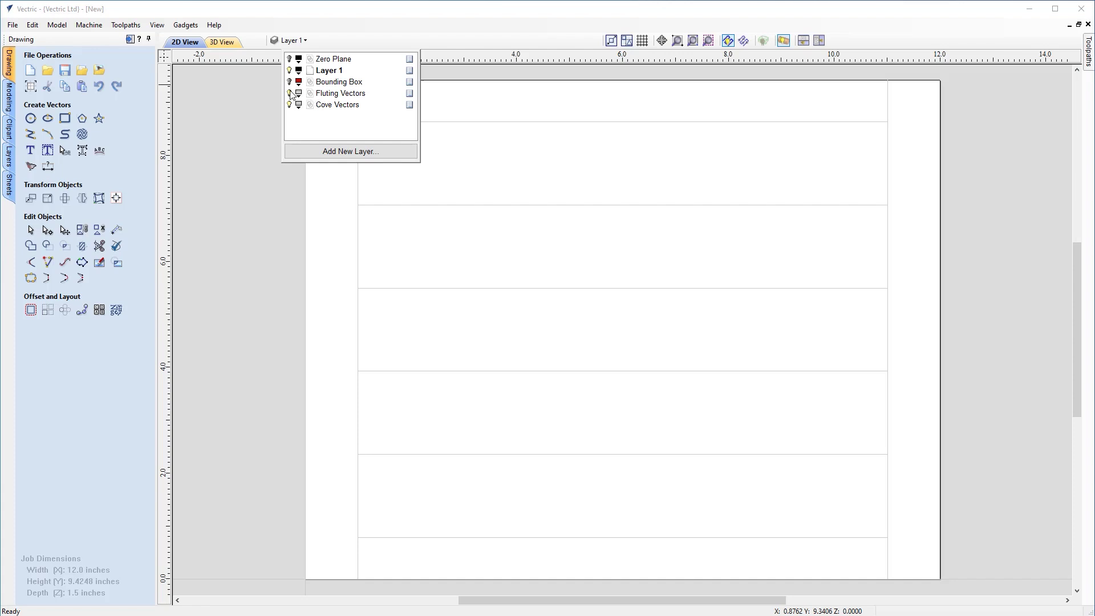
left_click(289, 93)
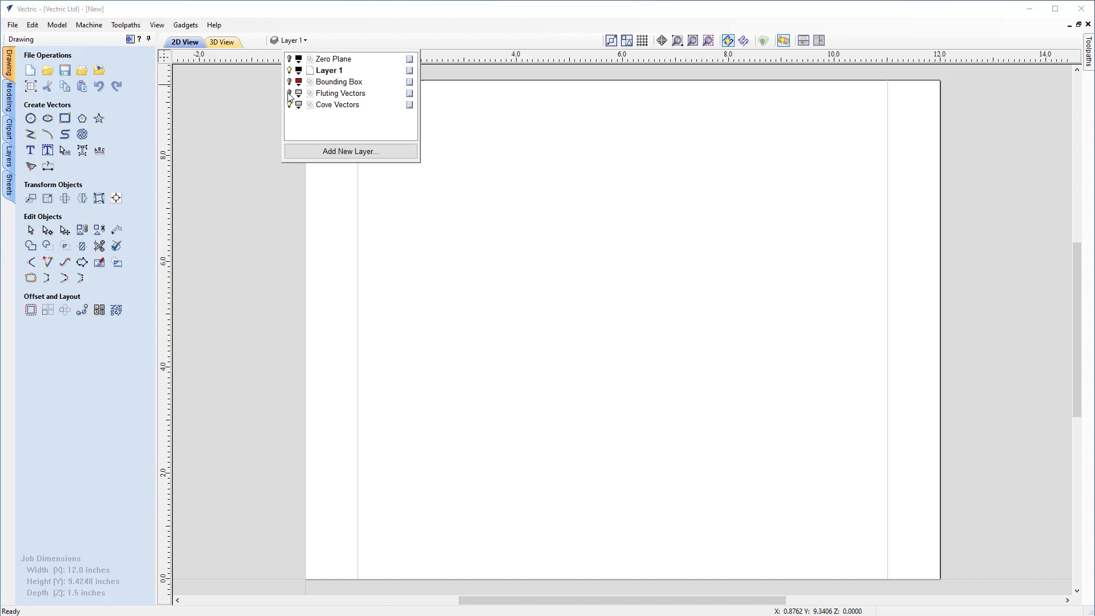
left_click(290, 93)
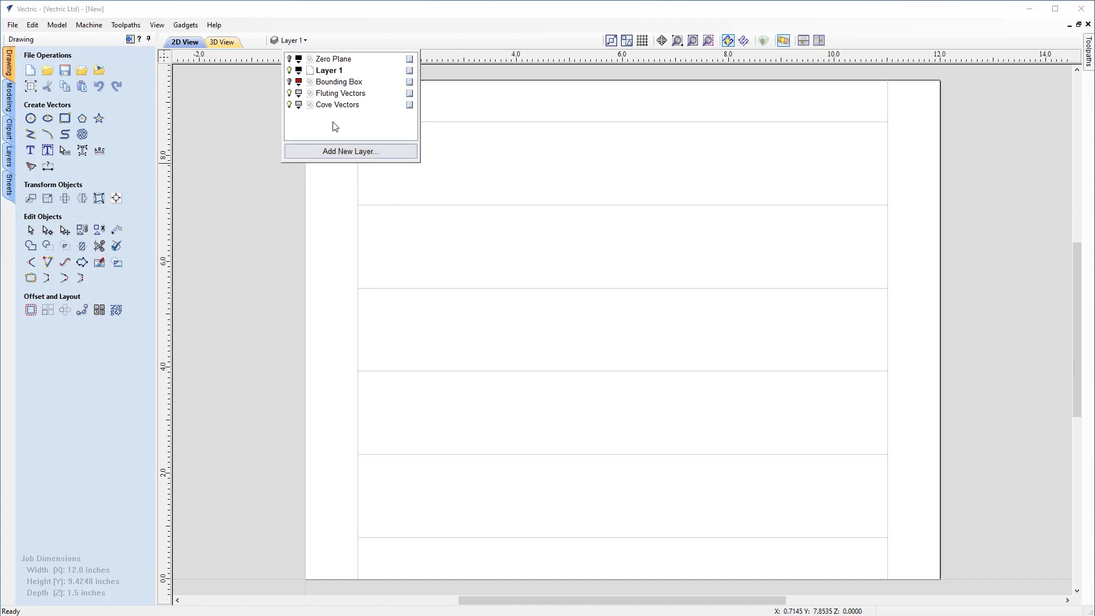
left_click(289, 106)
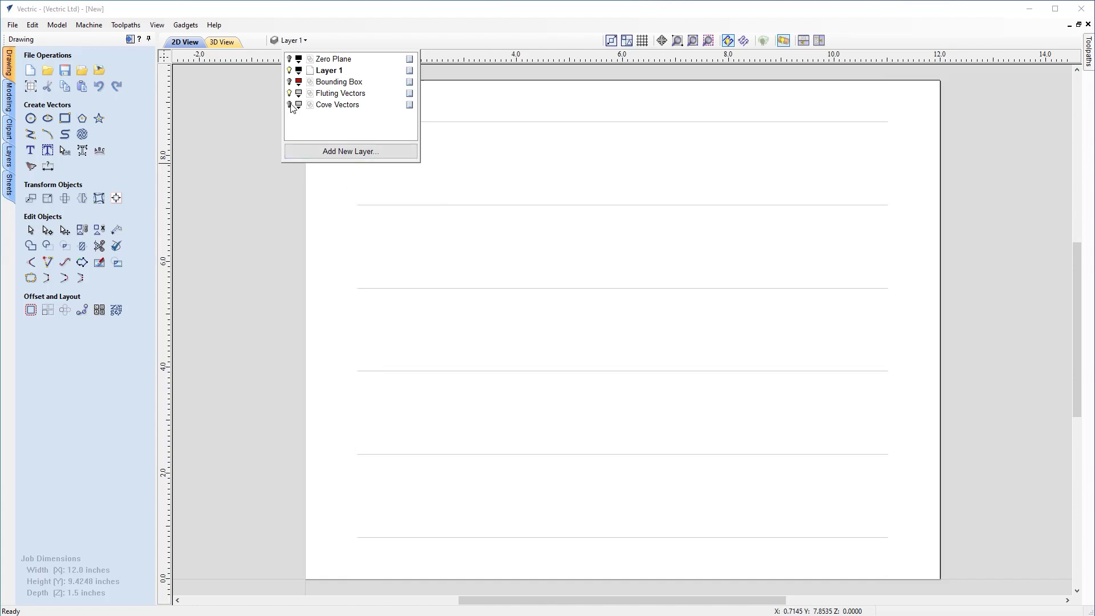
left_click(290, 105)
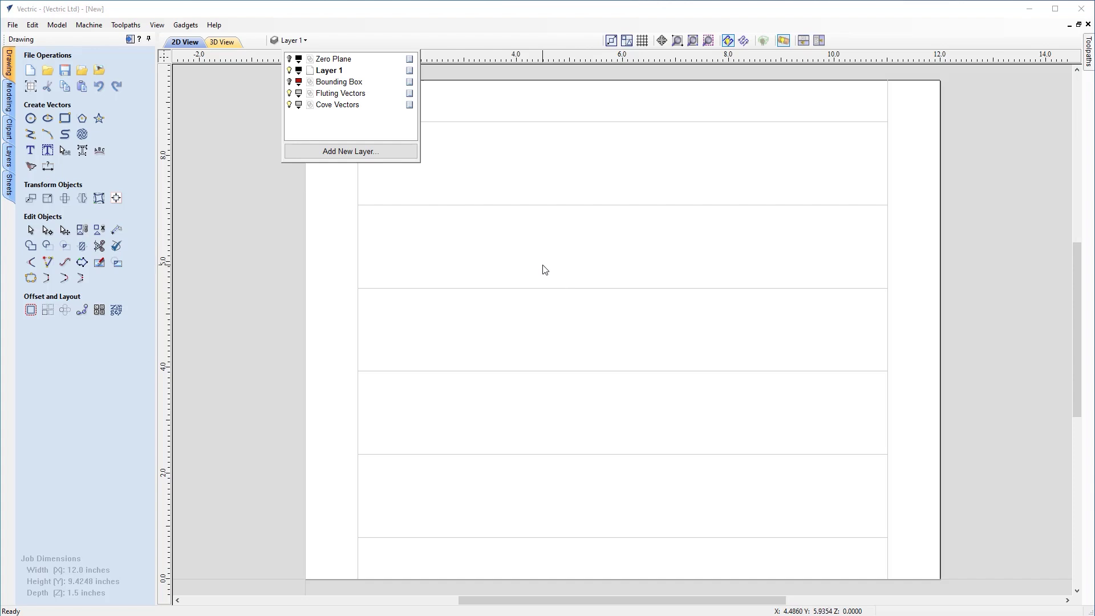
left_click(503, 250)
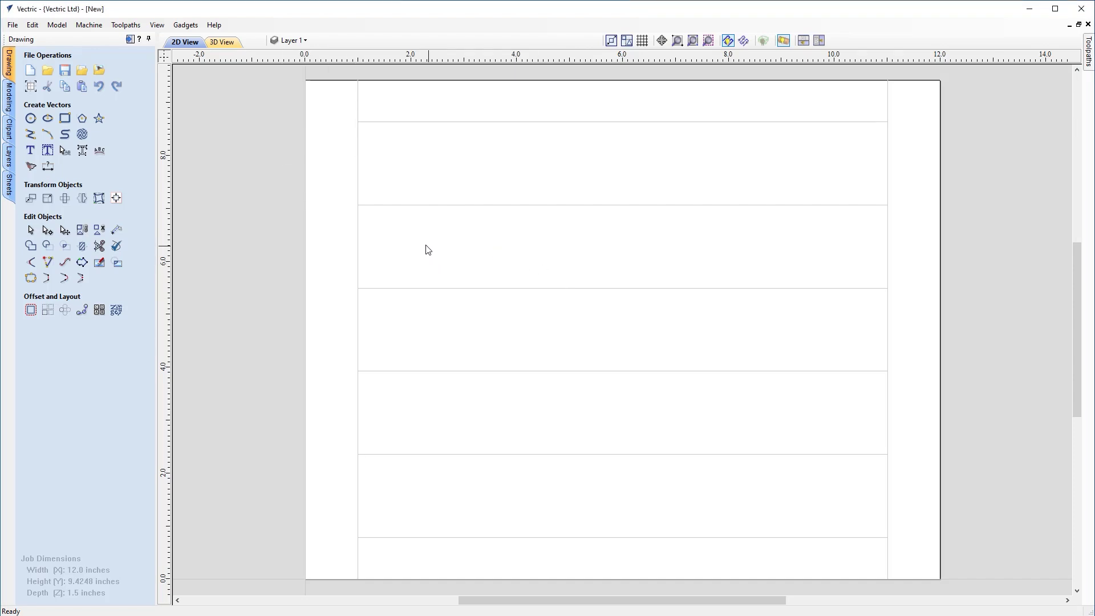
Switch to the toolpath layout, review the material setup for the 3-inch cylinder and accept its settings
left_click(130, 40)
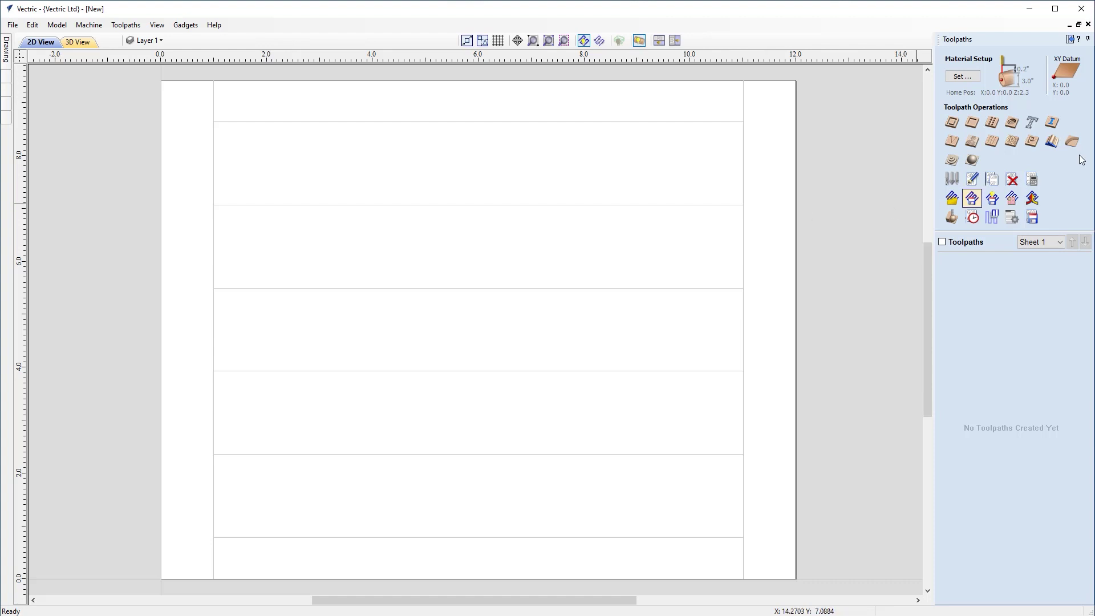
left_click(963, 76)
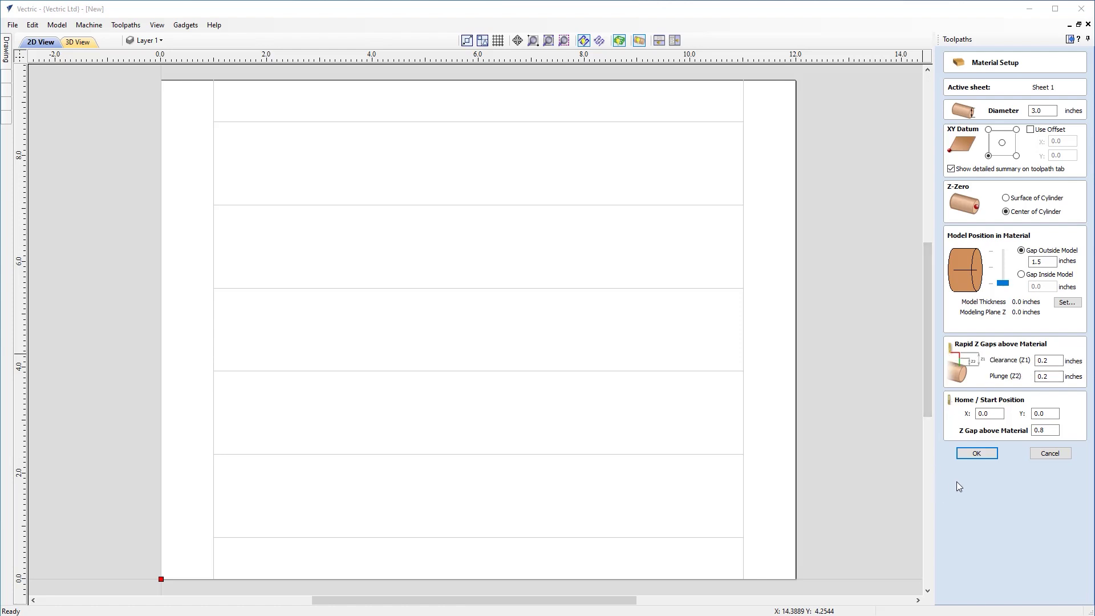
left_click(977, 453)
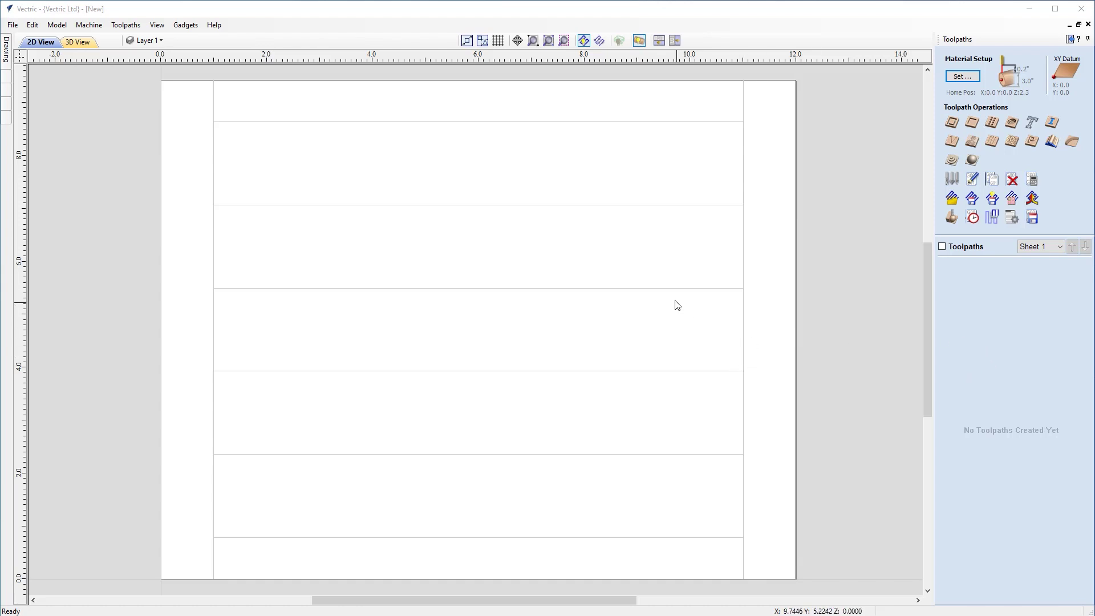
left_click(692, 371)
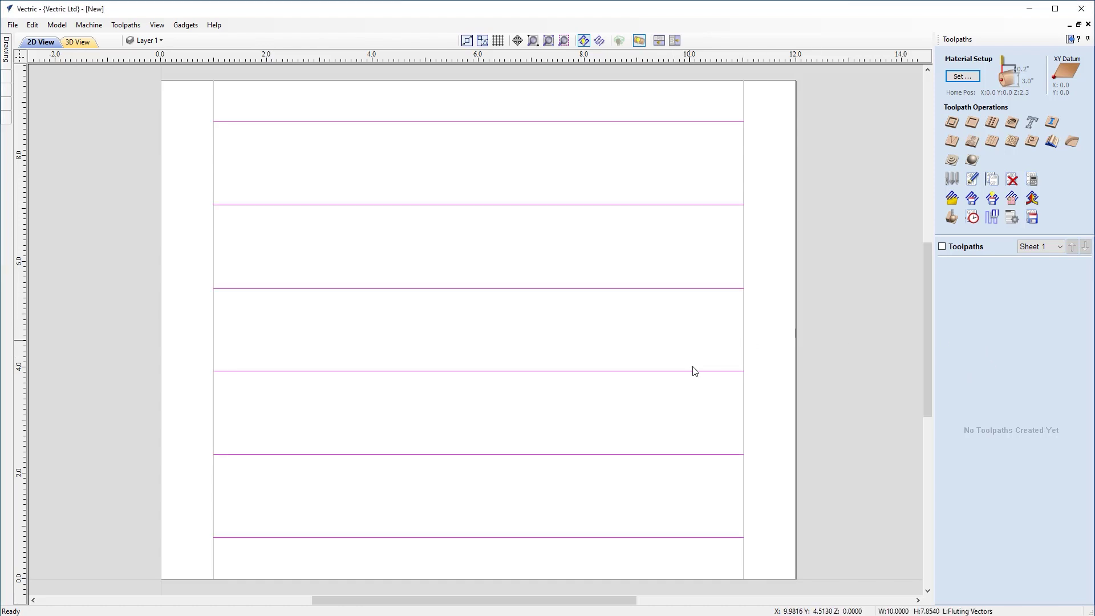
left_click(744, 269)
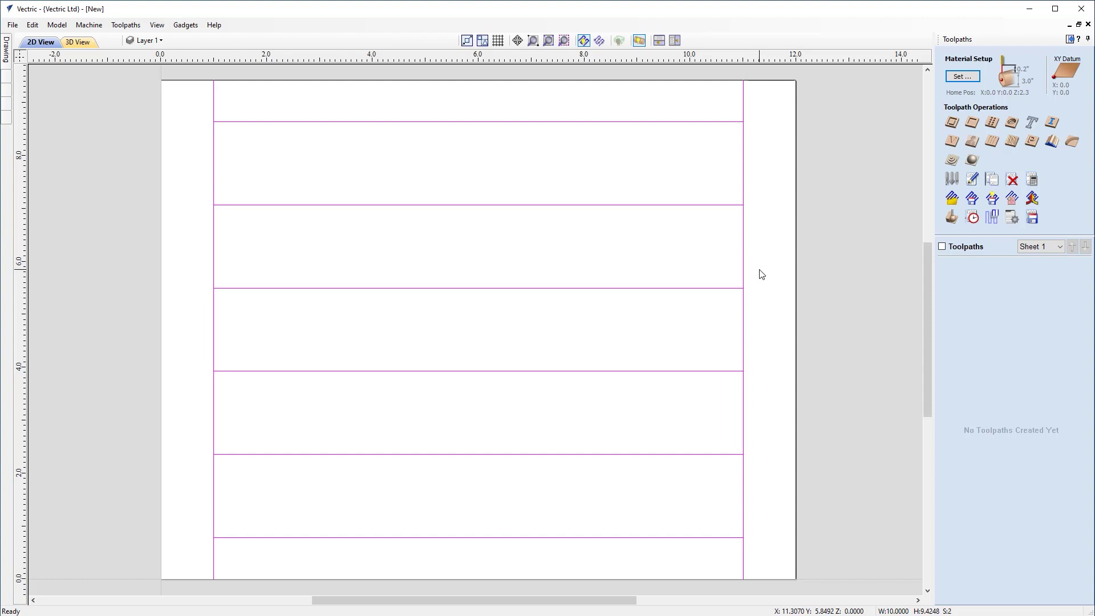
left_click(762, 277)
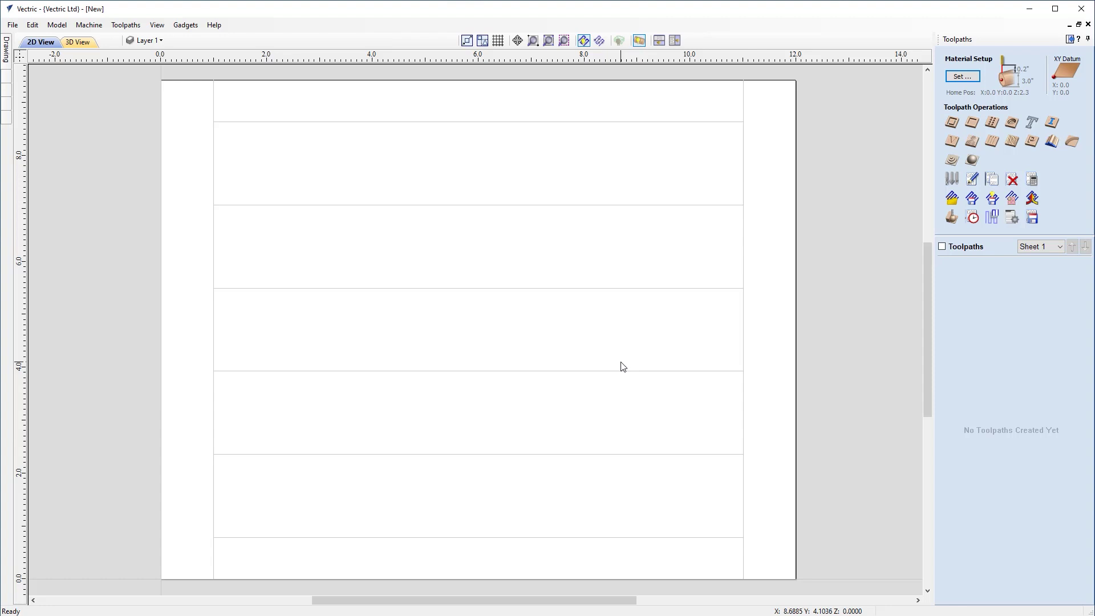
Start a 2D Profile toolpath on all the flute and cove vectors with a cut depth of 0.2 inches
key("ctrl+a")
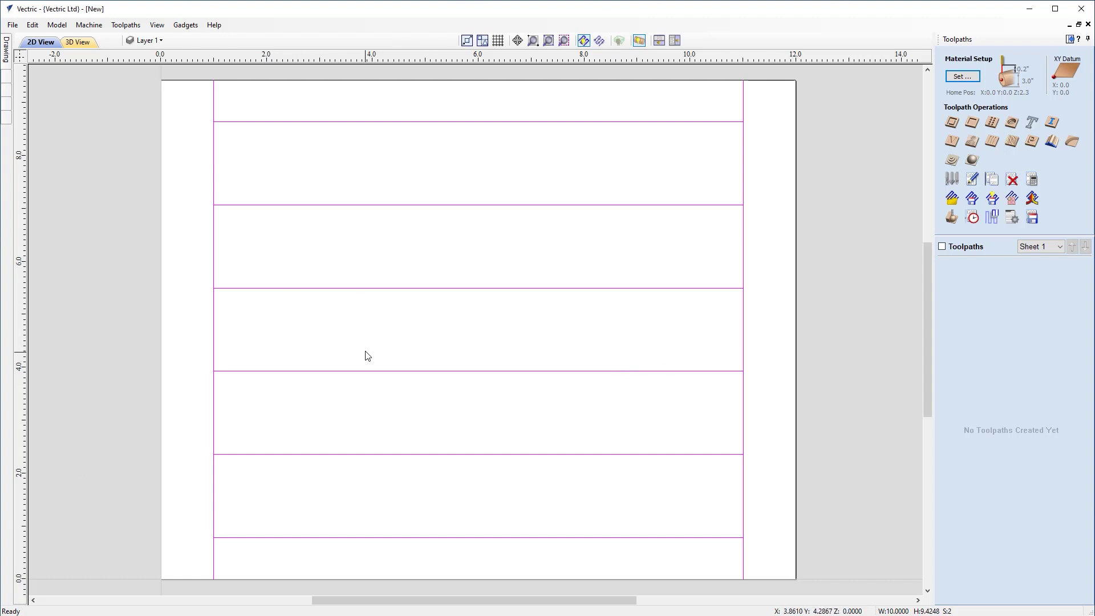
left_click(952, 123)
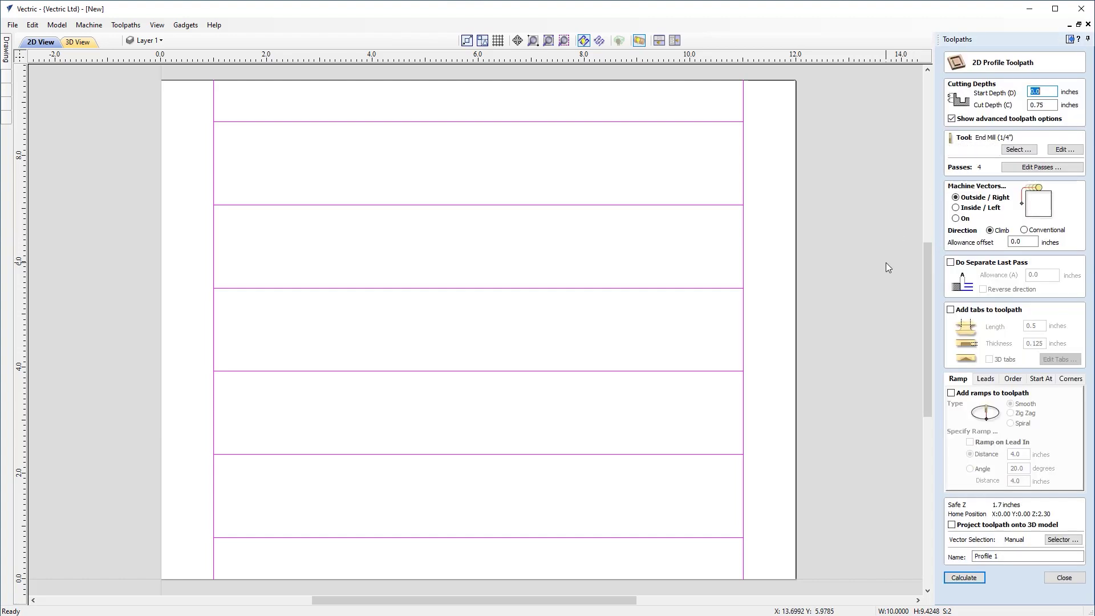
left_click(1054, 106)
left_click_drag(1054, 105, 999, 110)
type("0")
Choose the 1/2" Ball Nose tool for the profile toolpath and machine on the vectors
left_click(1019, 150)
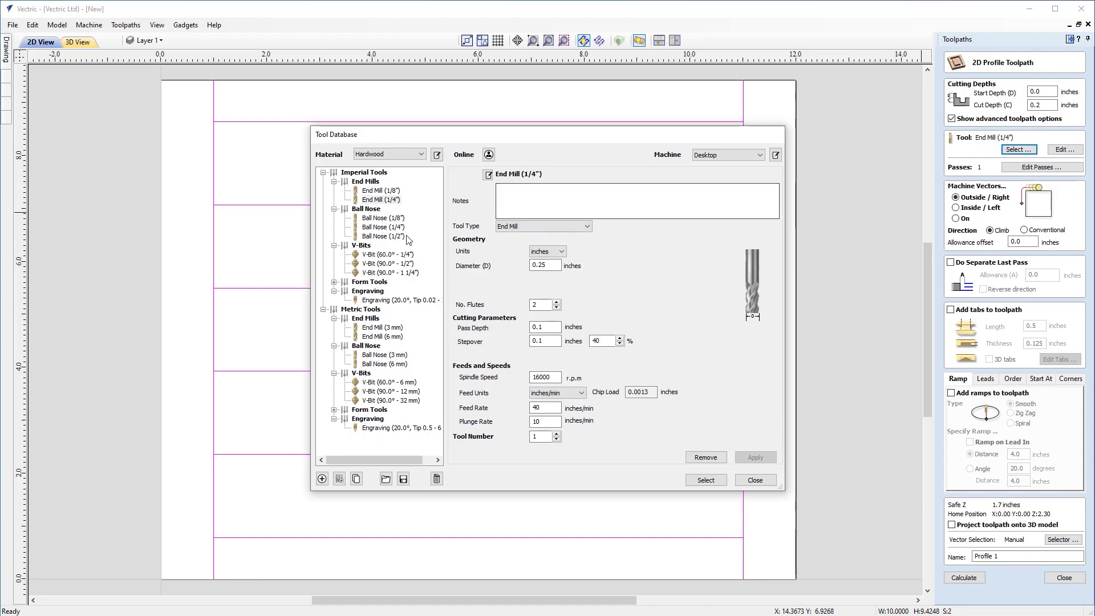
left_click(395, 237)
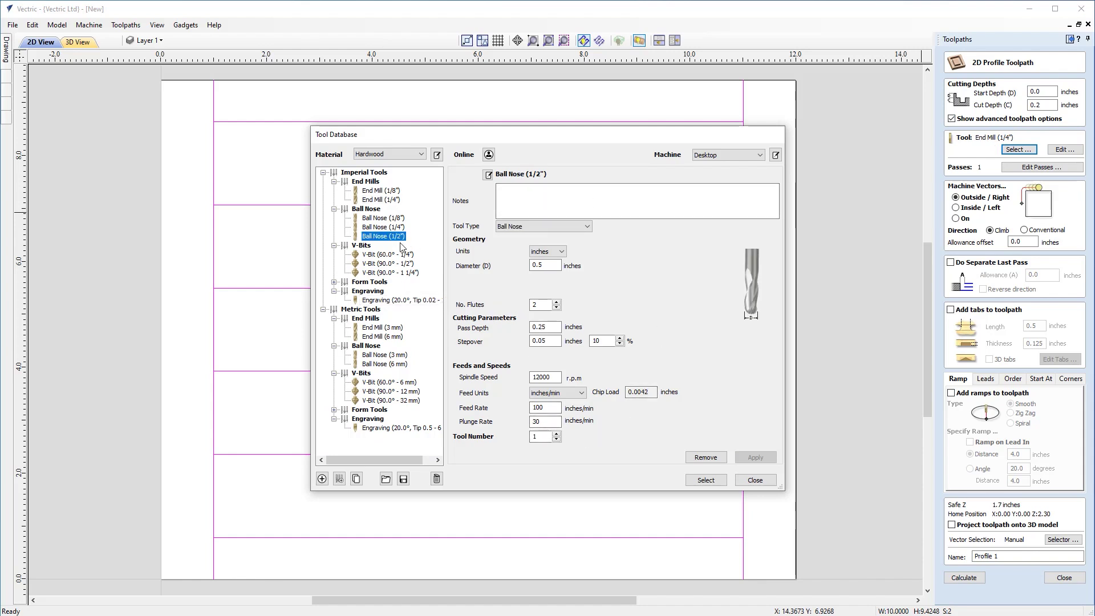
left_click(701, 482)
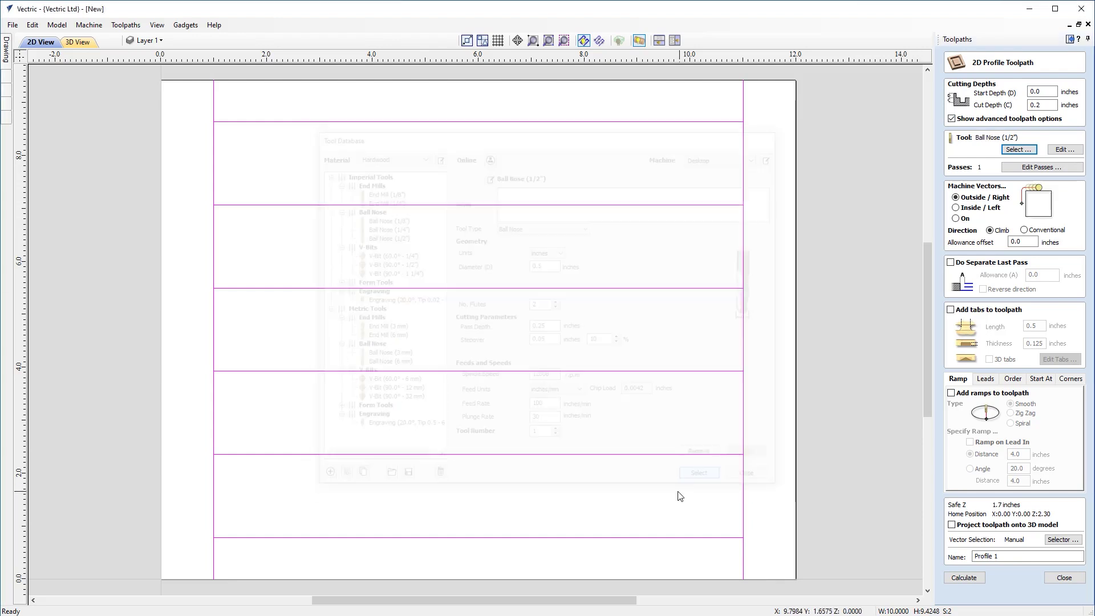
left_click(956, 221)
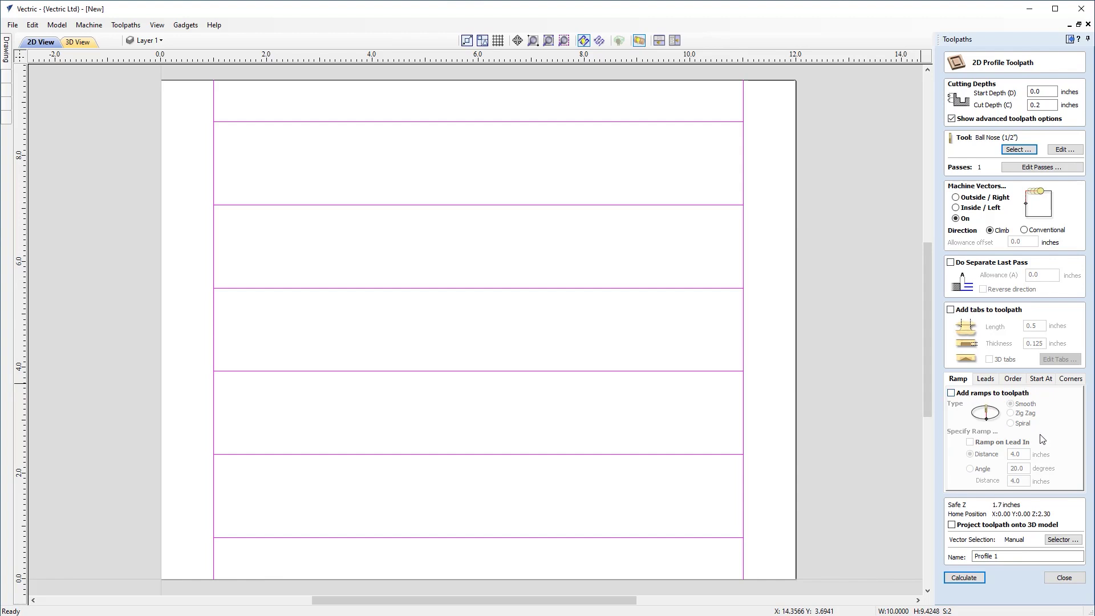
Name the toolpath Profile Flutes and calculate it
left_click_drag(1018, 557, 951, 562)
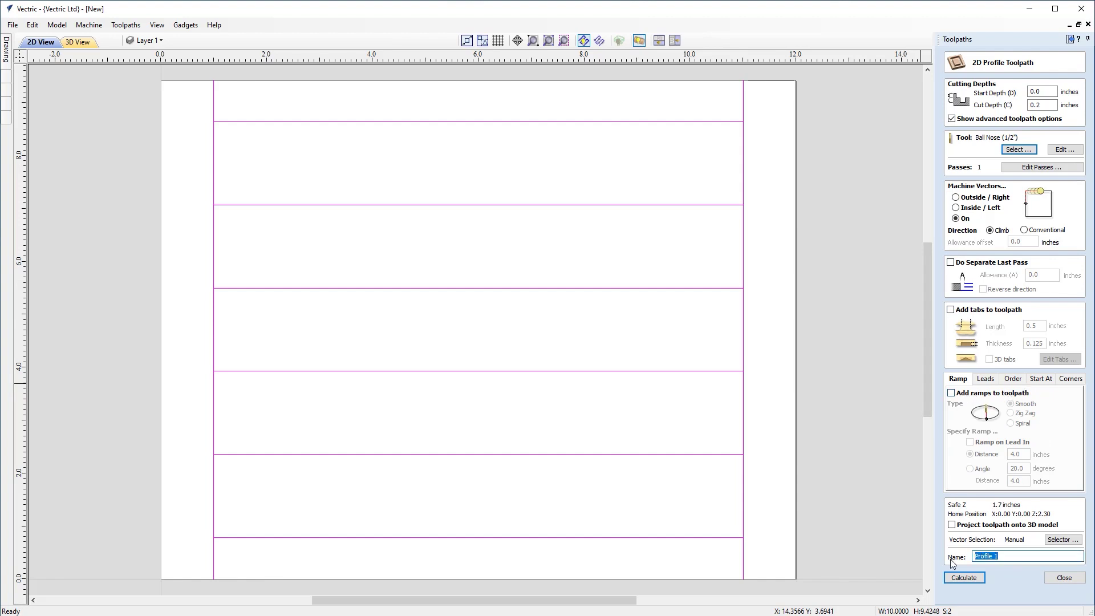
key("End")
type("Flutes")
left_click(974, 580)
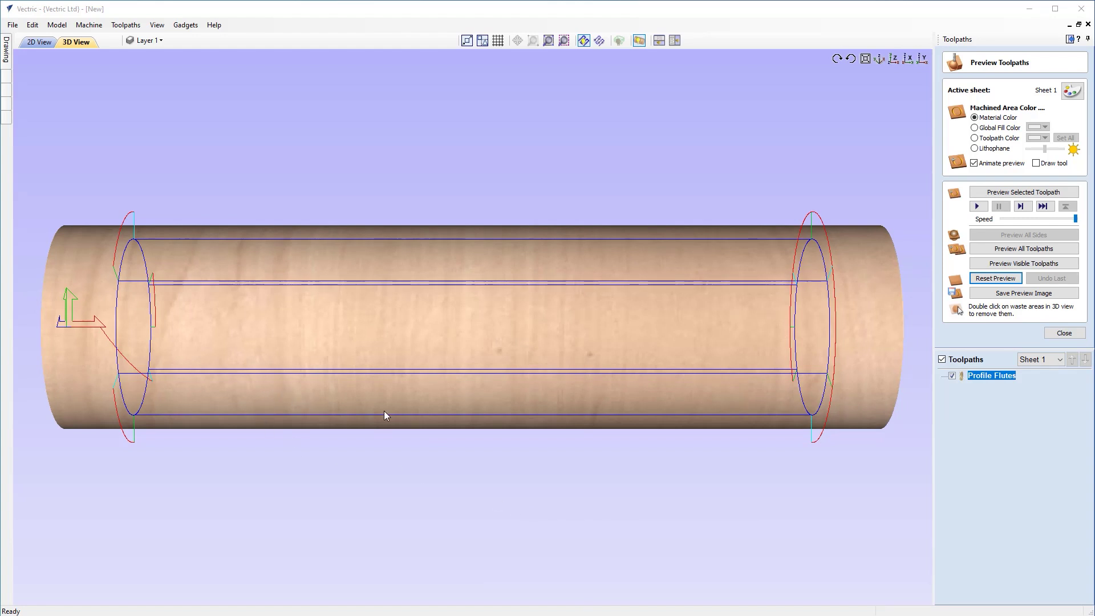
Show the 2D and 3D views stacked one above the other and preview the selected Profile Flutes toolpath
left_click(658, 41)
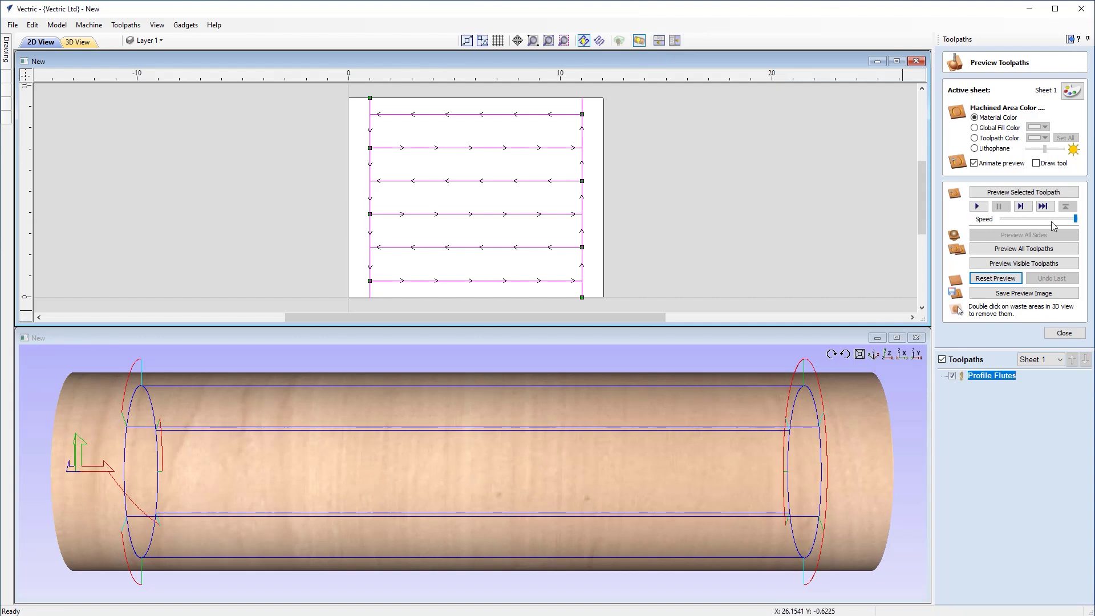
left_click(1023, 193)
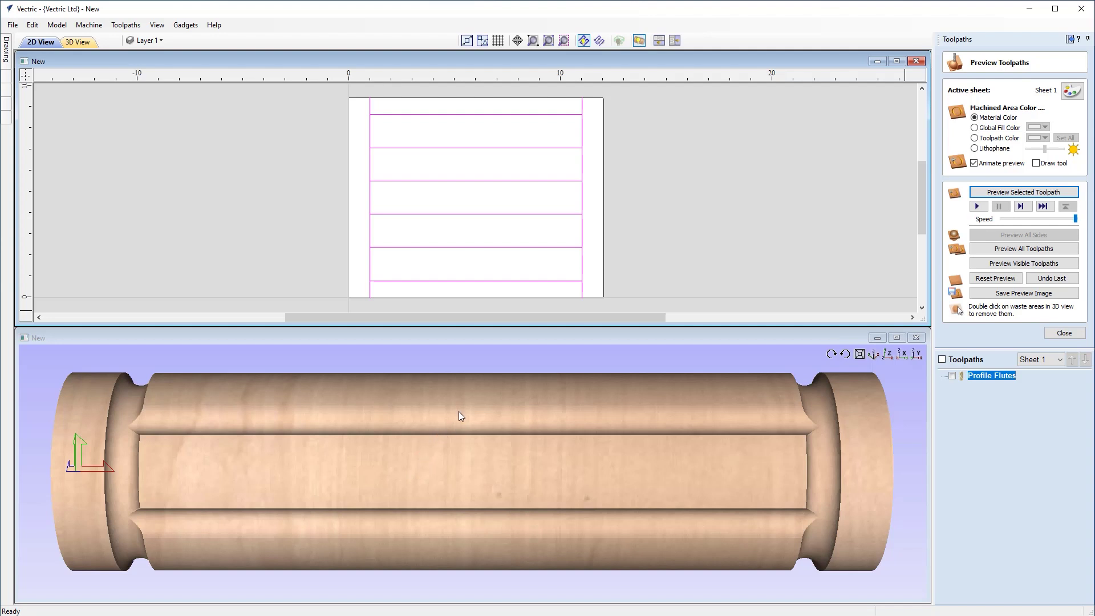
Inspect the machined preview unwrapped as a flat panel from several angles, then restore the wrapped cylinder display
left_click(639, 40)
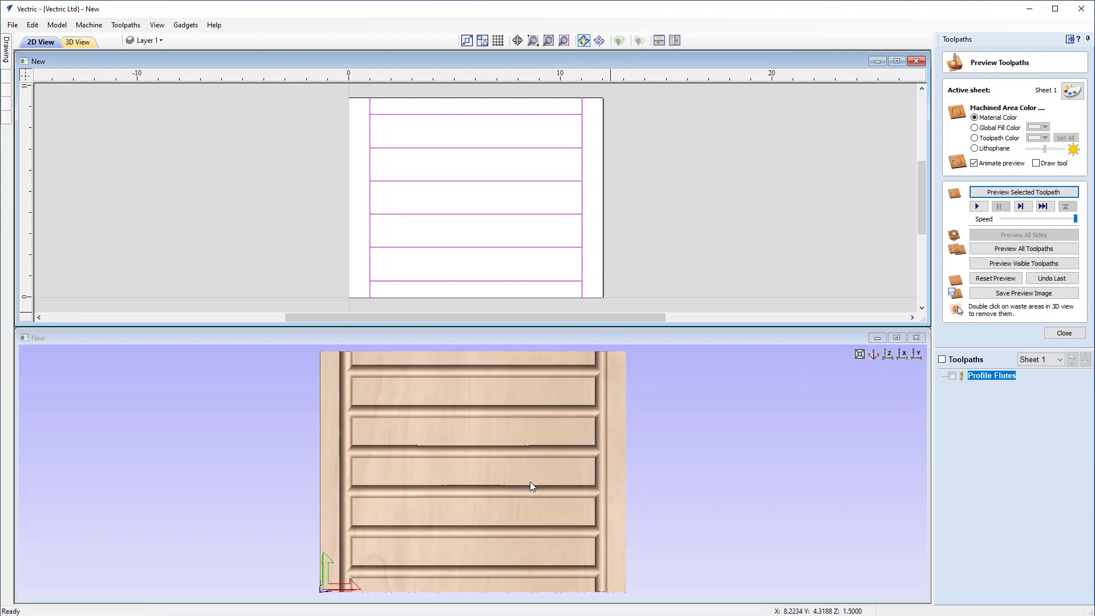
left_click_drag(531, 482, 490, 468)
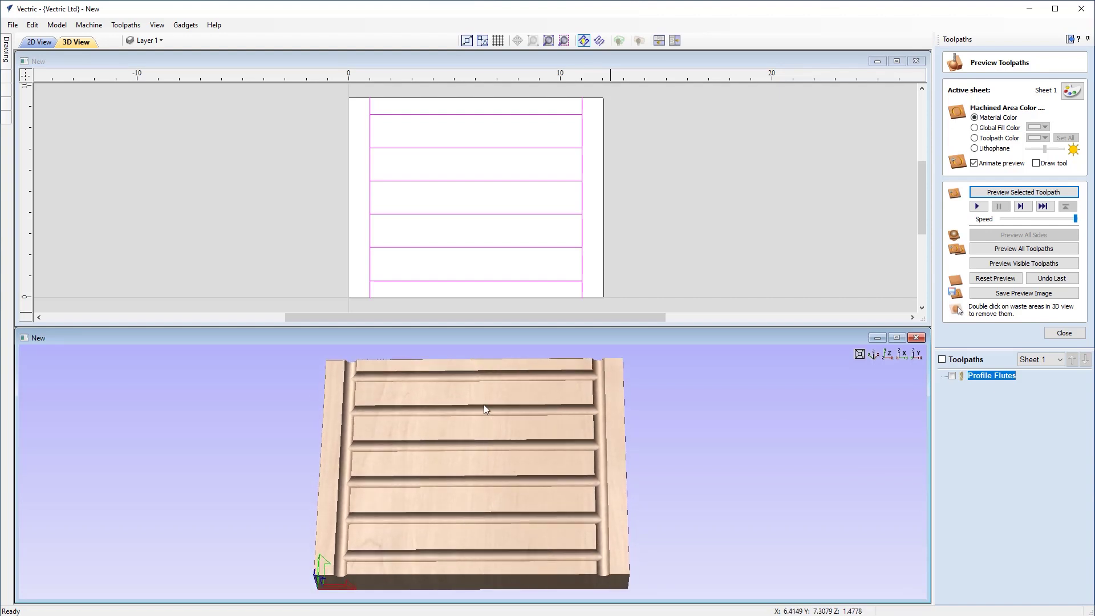
left_click_drag(484, 407, 481, 443)
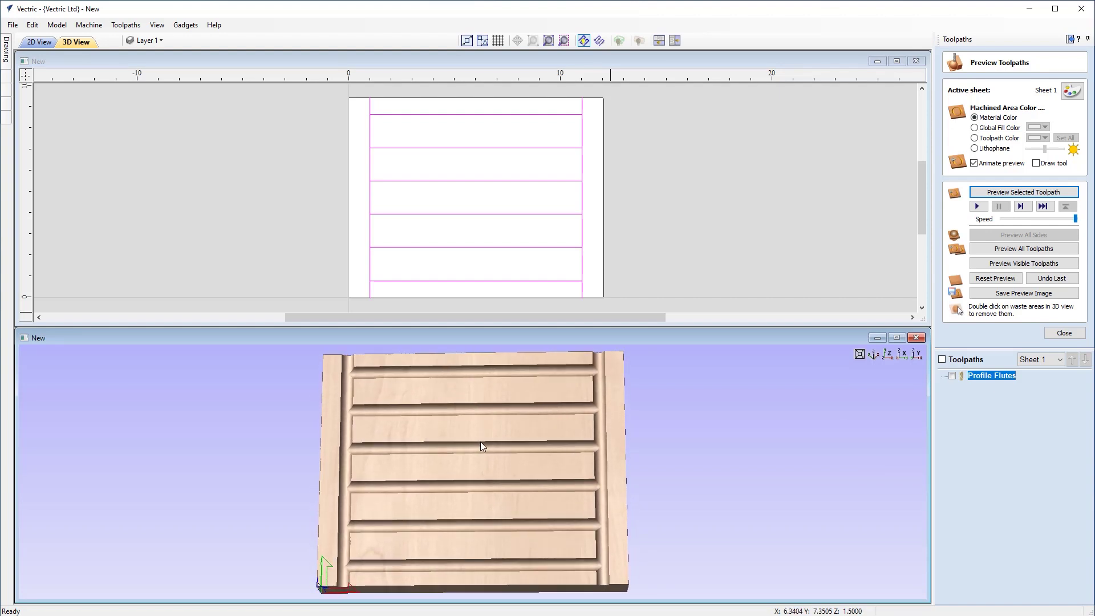
left_click(873, 354)
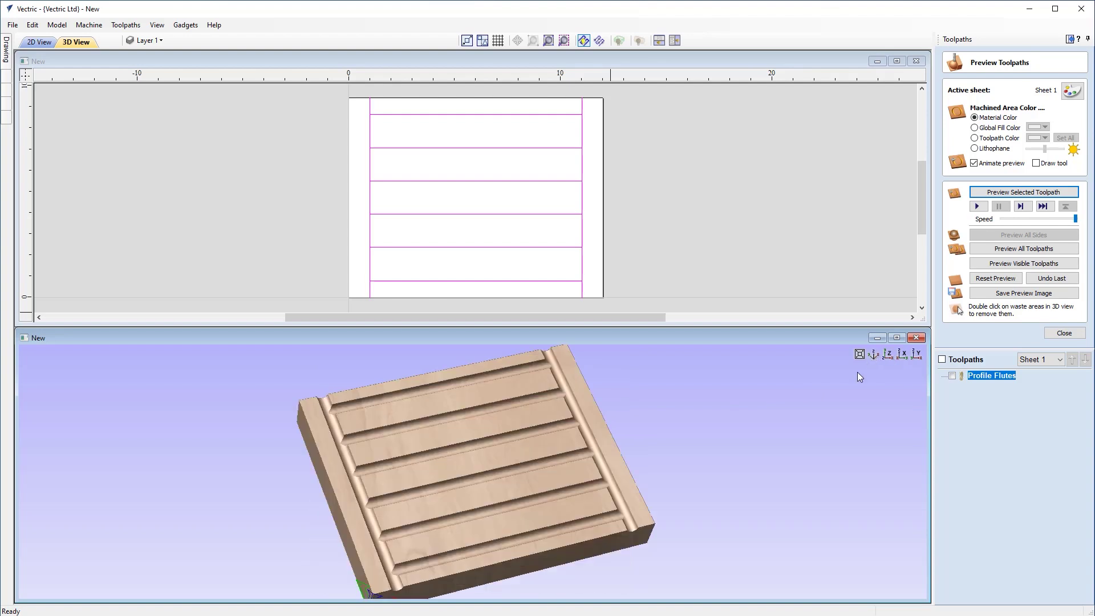
left_click(888, 355)
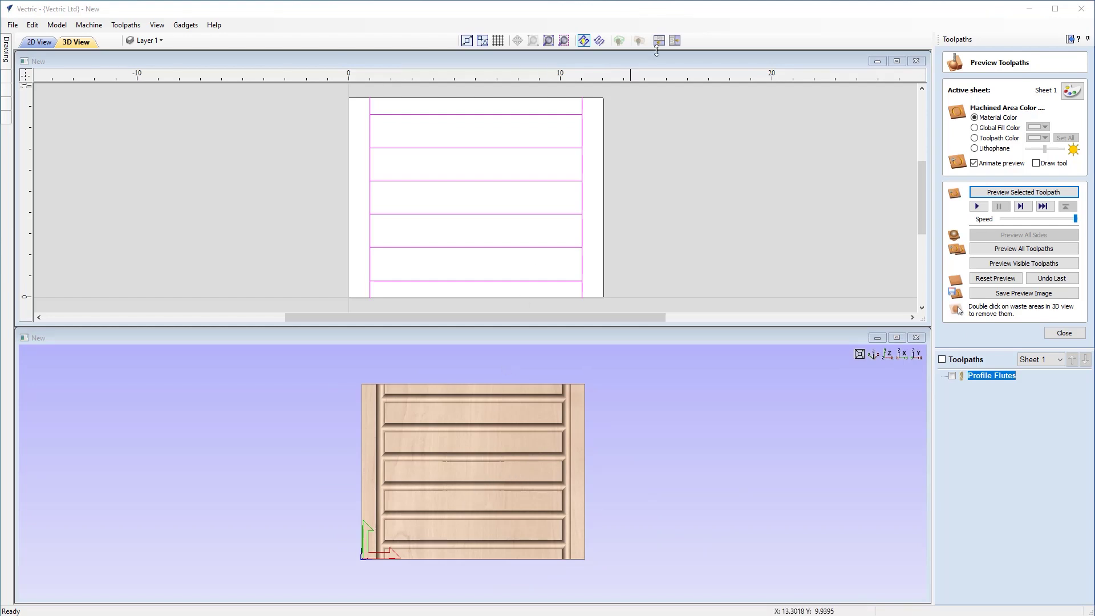
left_click(640, 41)
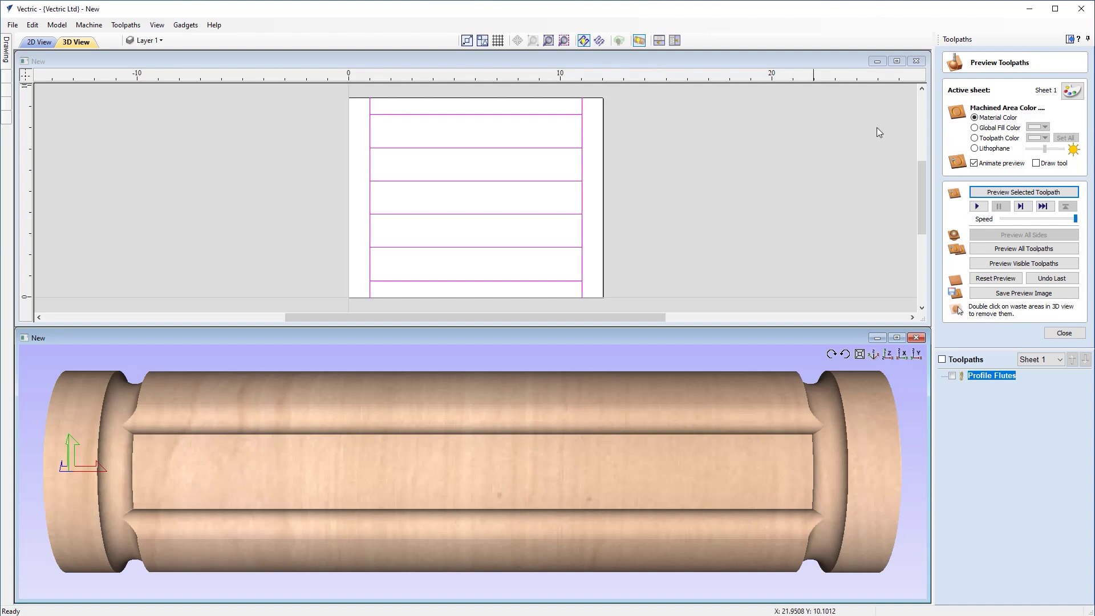
Close the toolpath preview and show the fluted column isometrically in a maximized 3D view
left_click(897, 338)
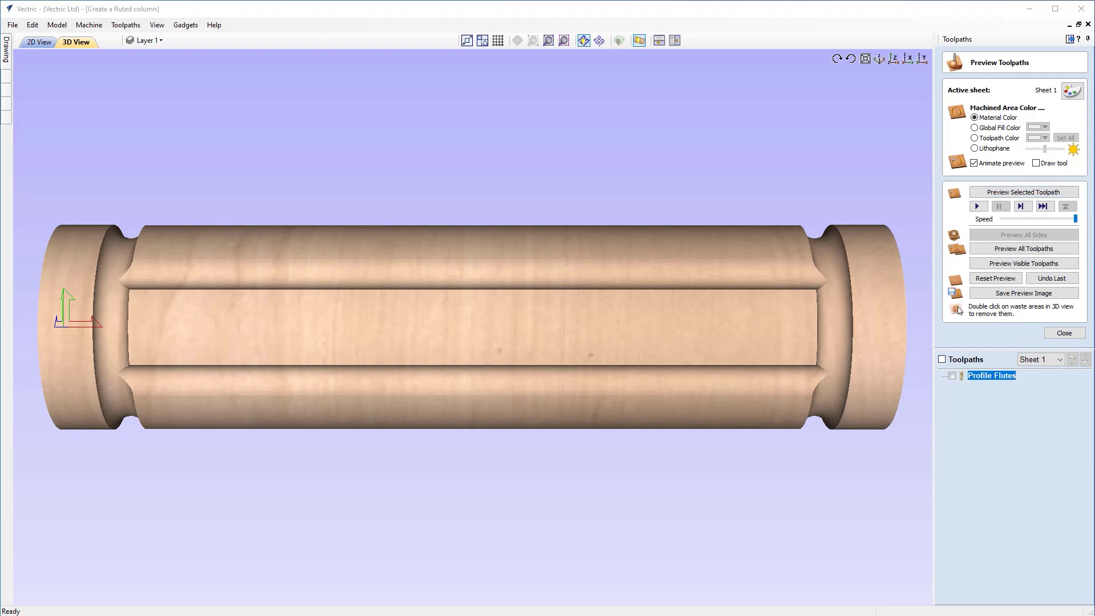
left_click(1064, 334)
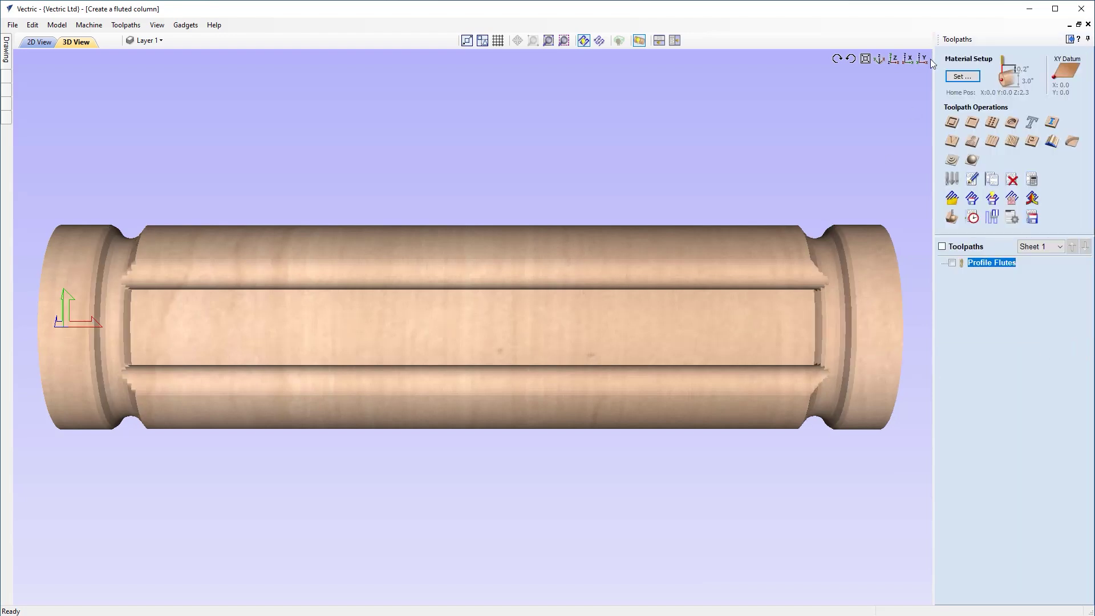
left_click(879, 60)
Save the job as a VCarve file named Create a fluted column in the Creating_a_Fluted_Column_FILES folder, replacing the existing file
left_click(12, 25)
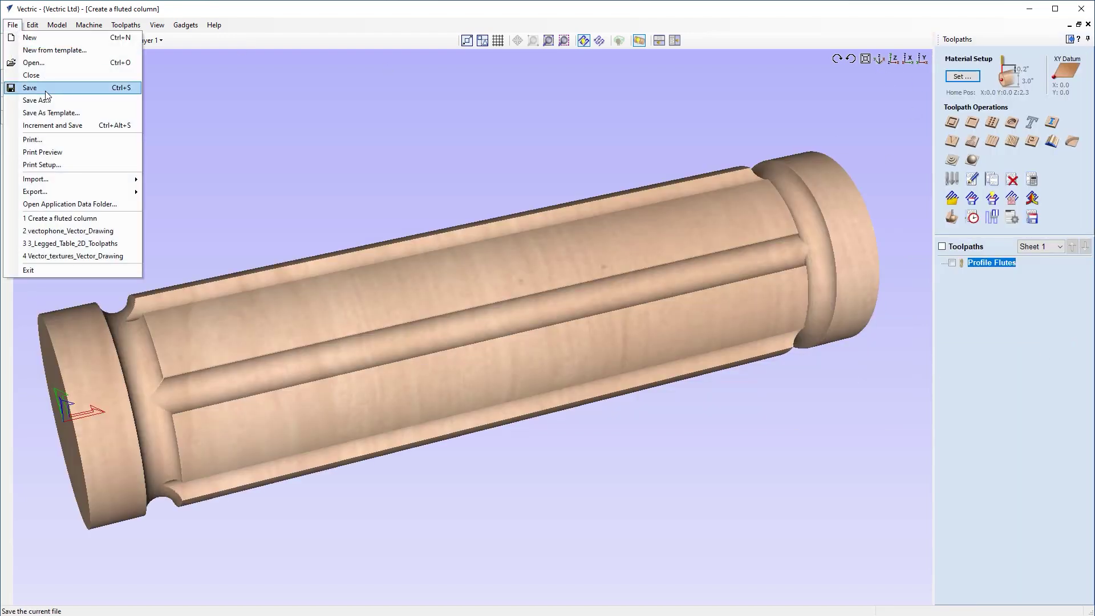
left_click(51, 104)
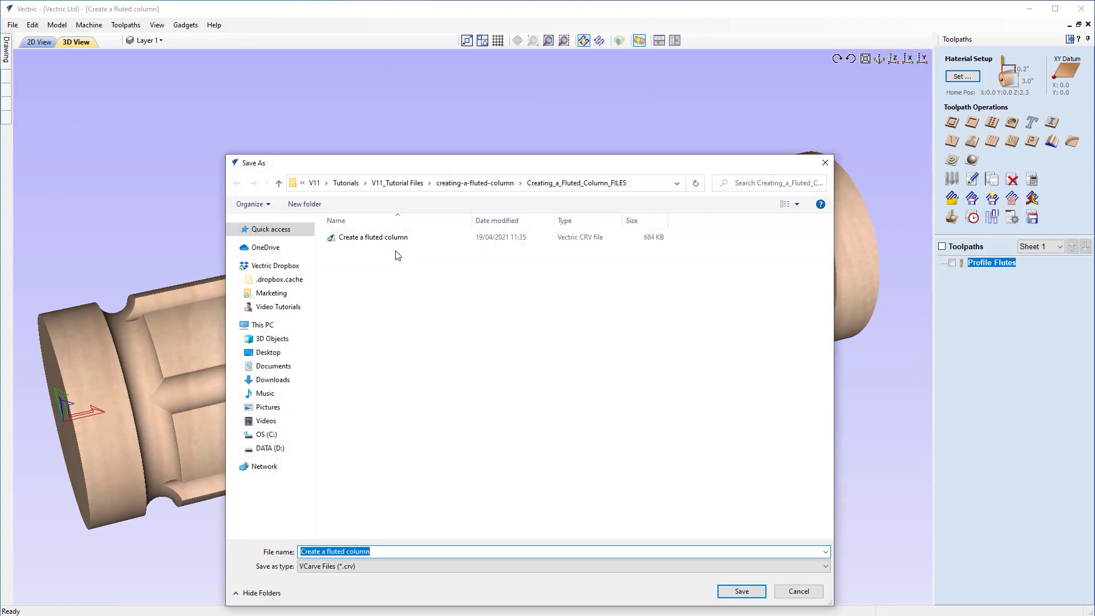
left_click(373, 570)
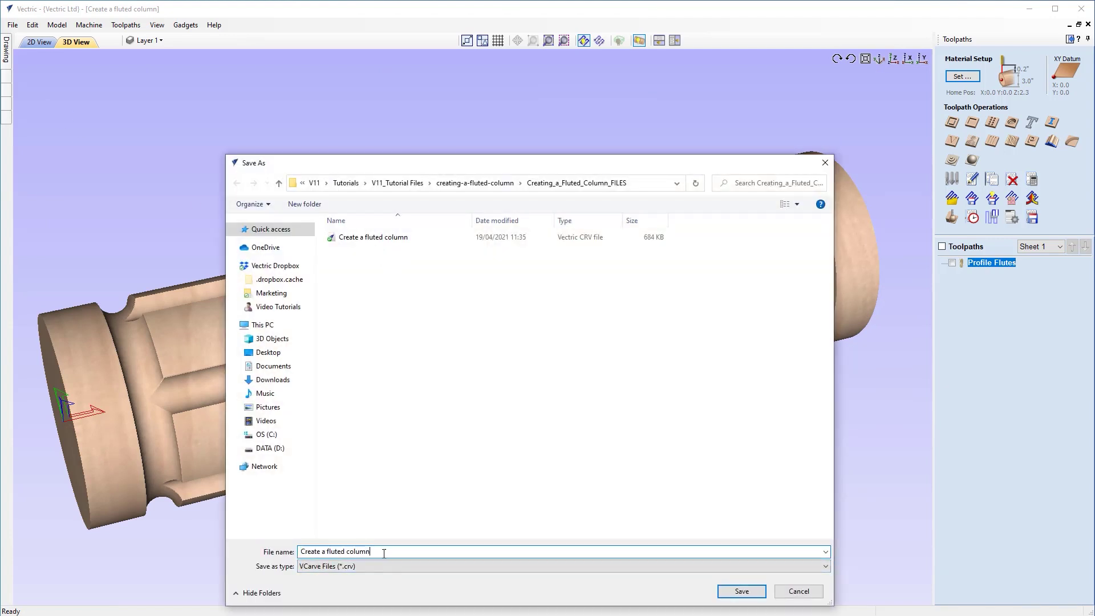
left_click(742, 591)
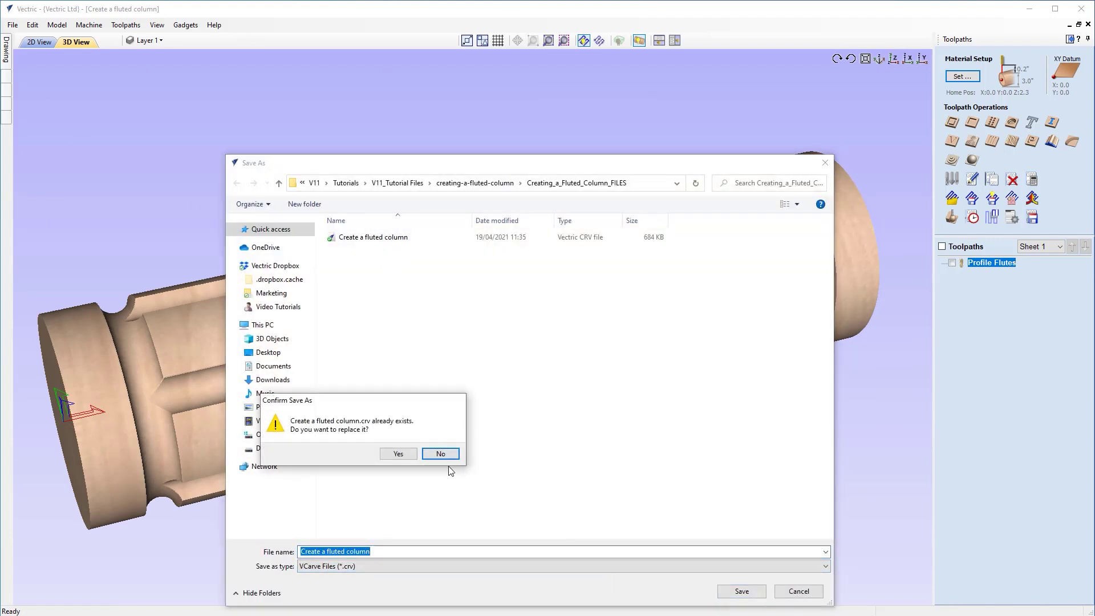
left_click(398, 454)
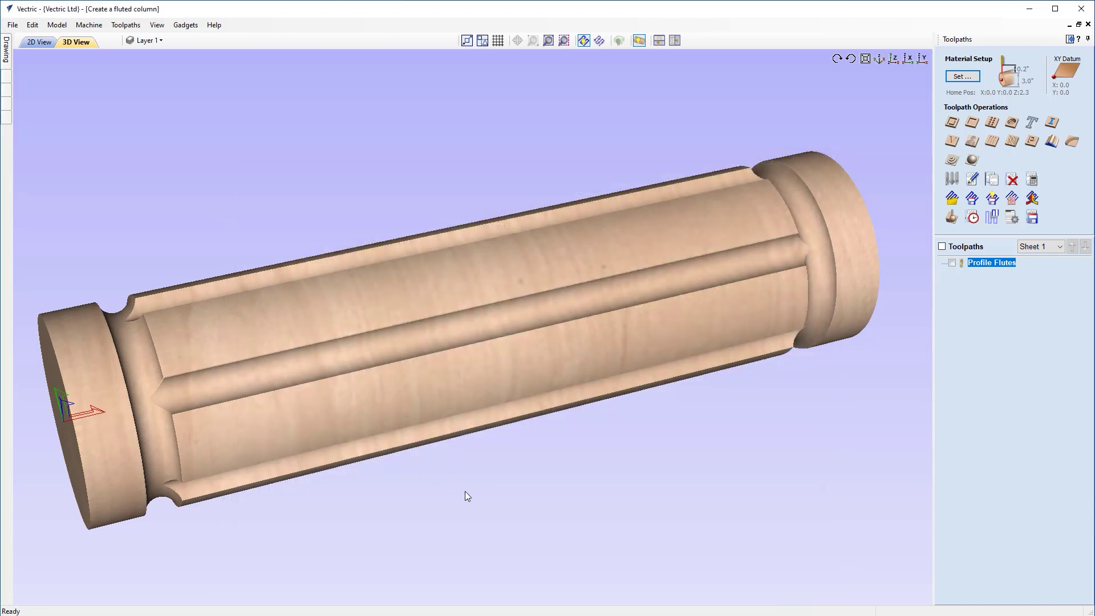